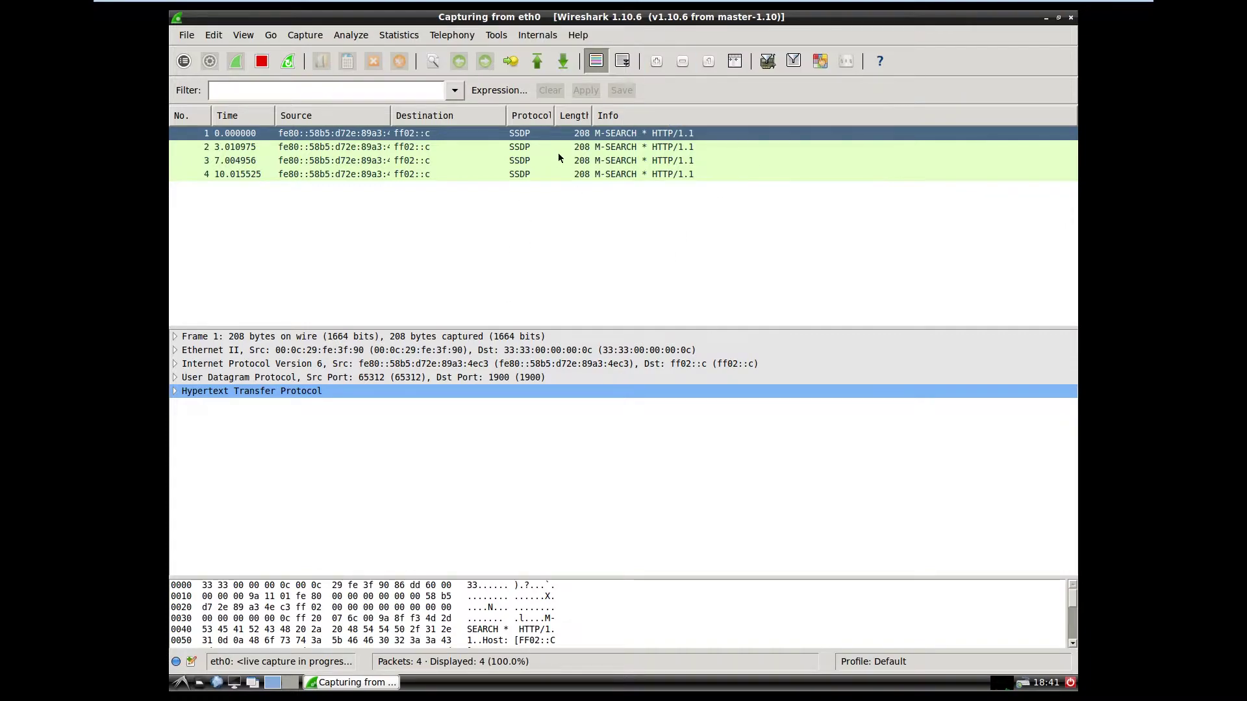
Step: Switch to the Windows 7 VM and rearrange the desktop icons, selecting wcry.exe
mouse_move(916, 7)
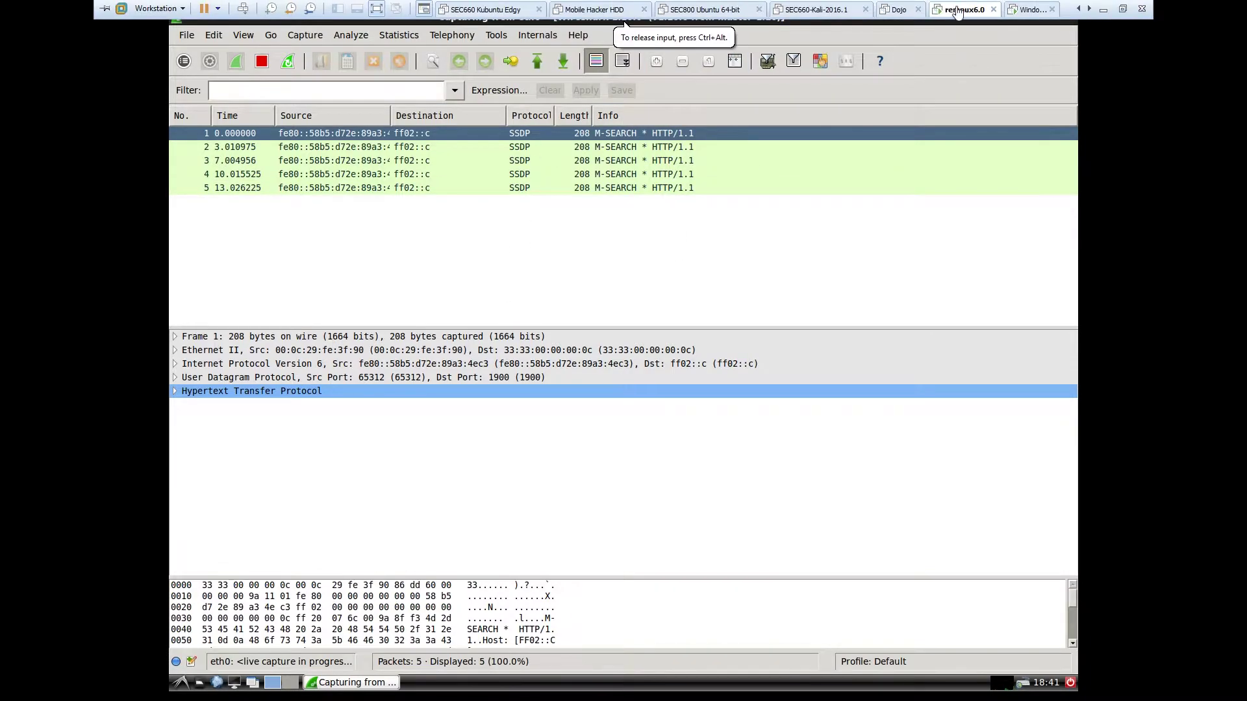
left_click(1029, 9)
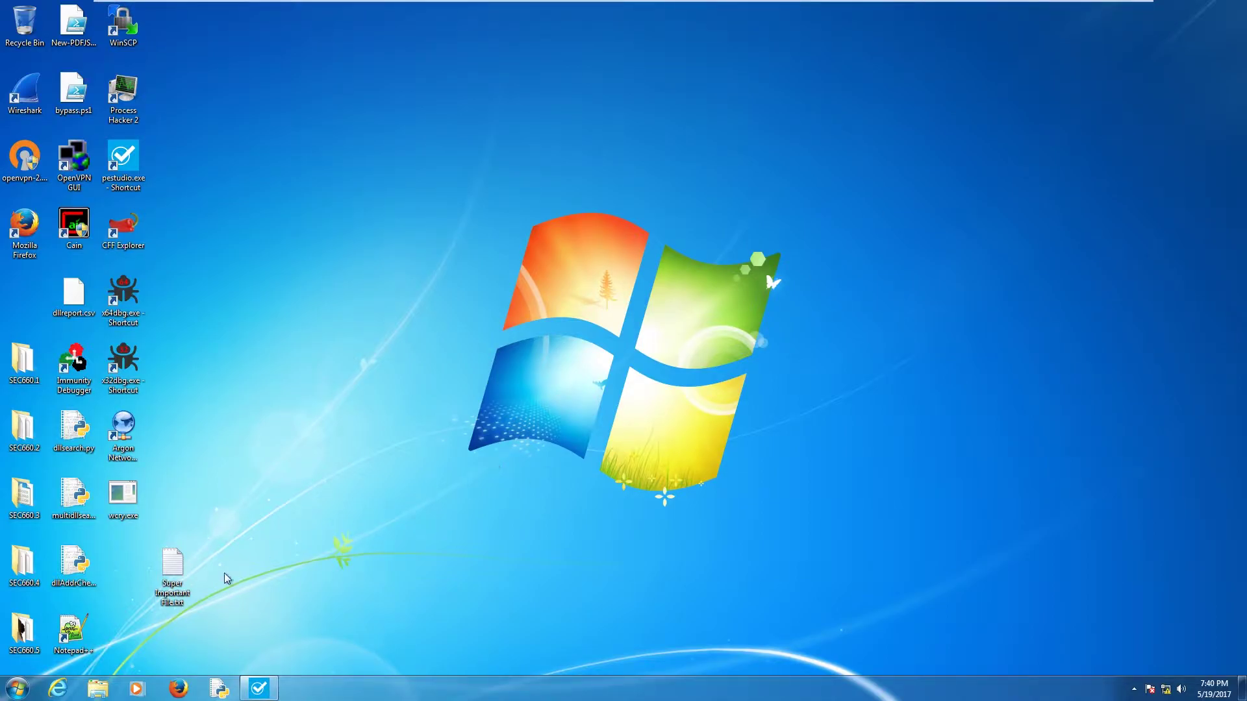
left_click_drag(174, 571, 183, 371)
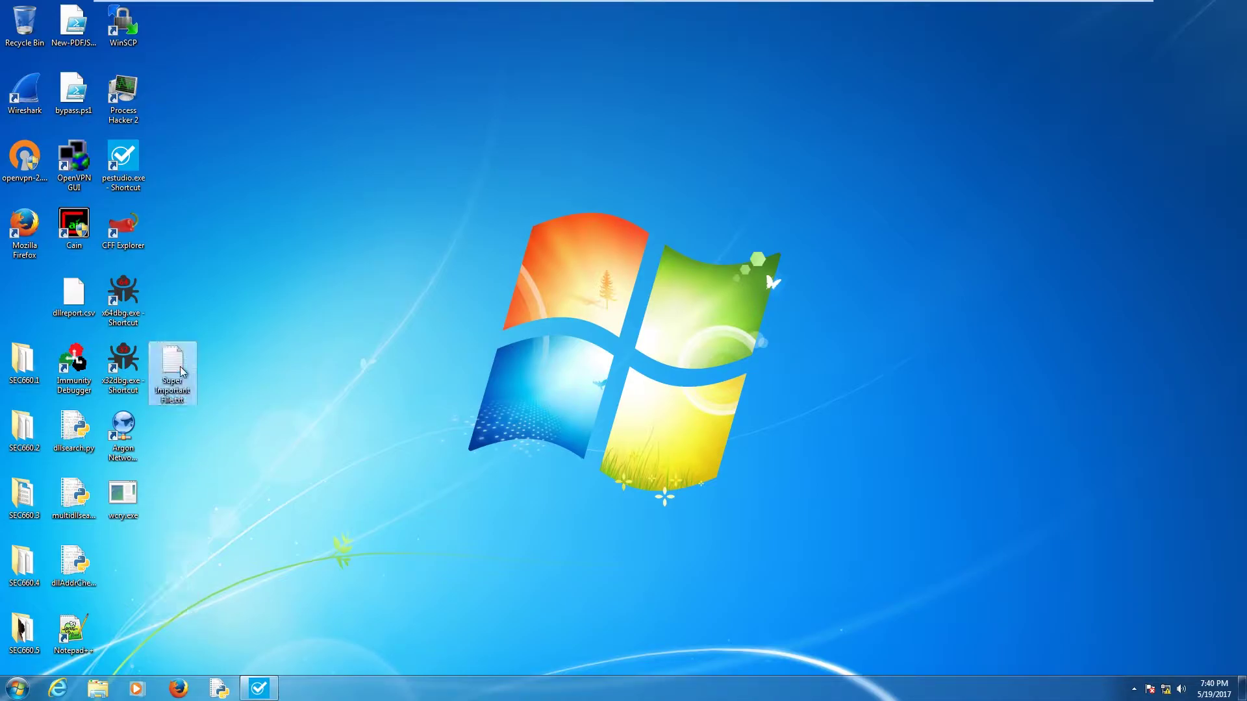
left_click(314, 478)
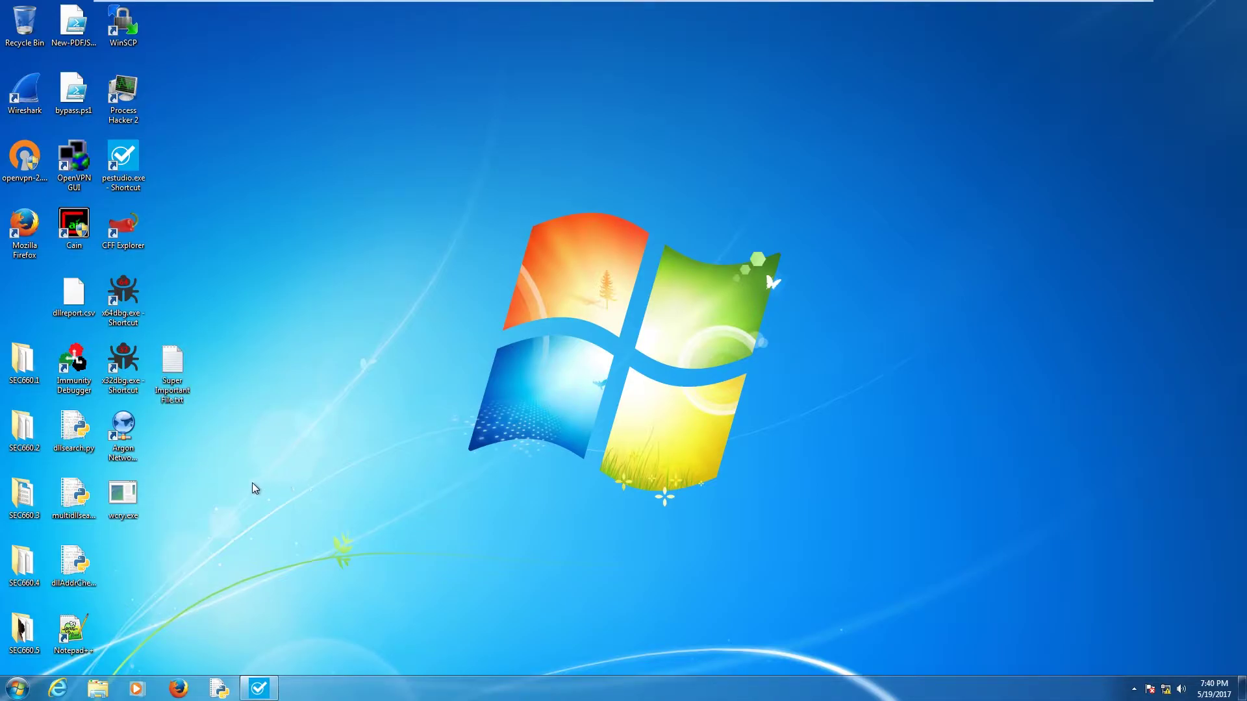
left_click(117, 501)
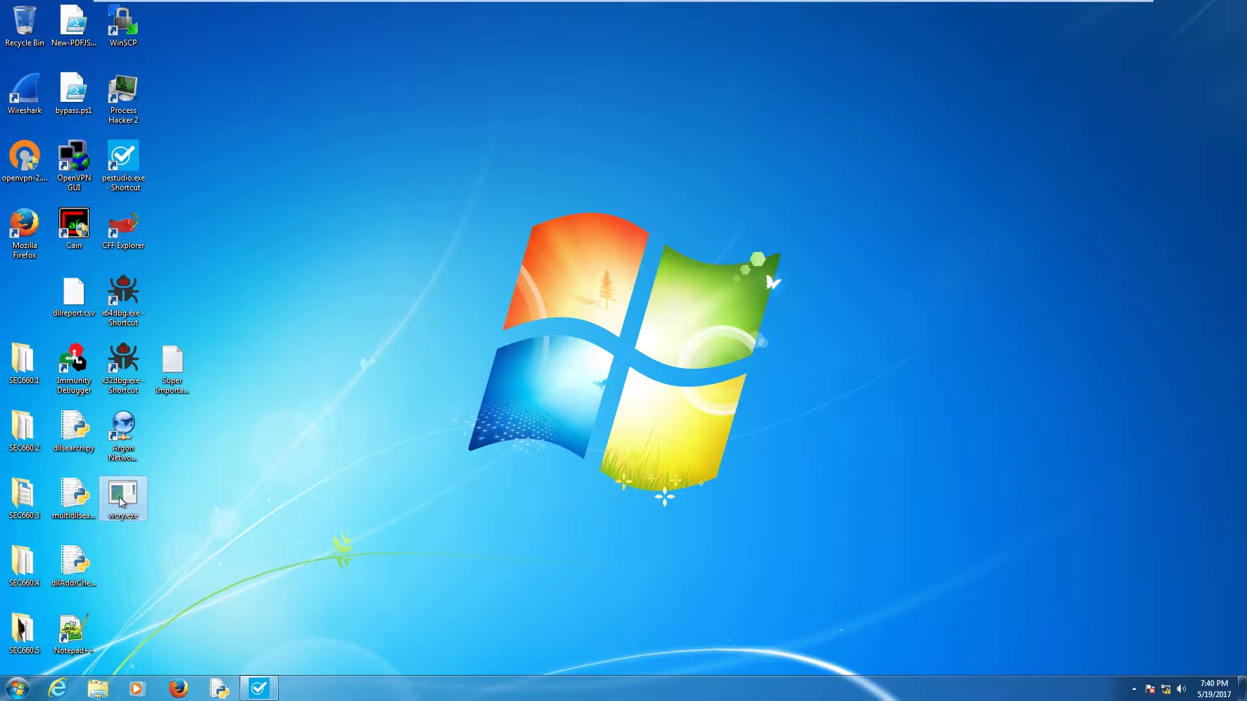
mouse_move(119, 499)
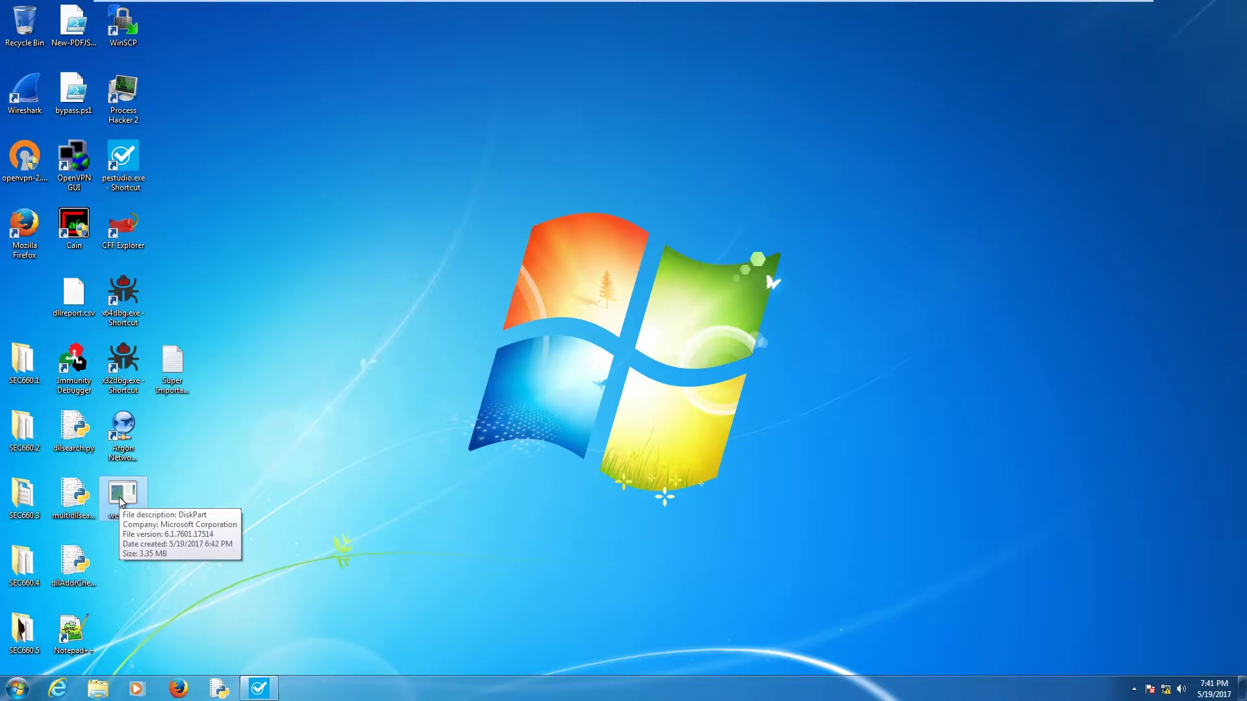
Step: Move Super Important File.txt to the desktop centre, read its text in Notepad, then close it
left_click(176, 368)
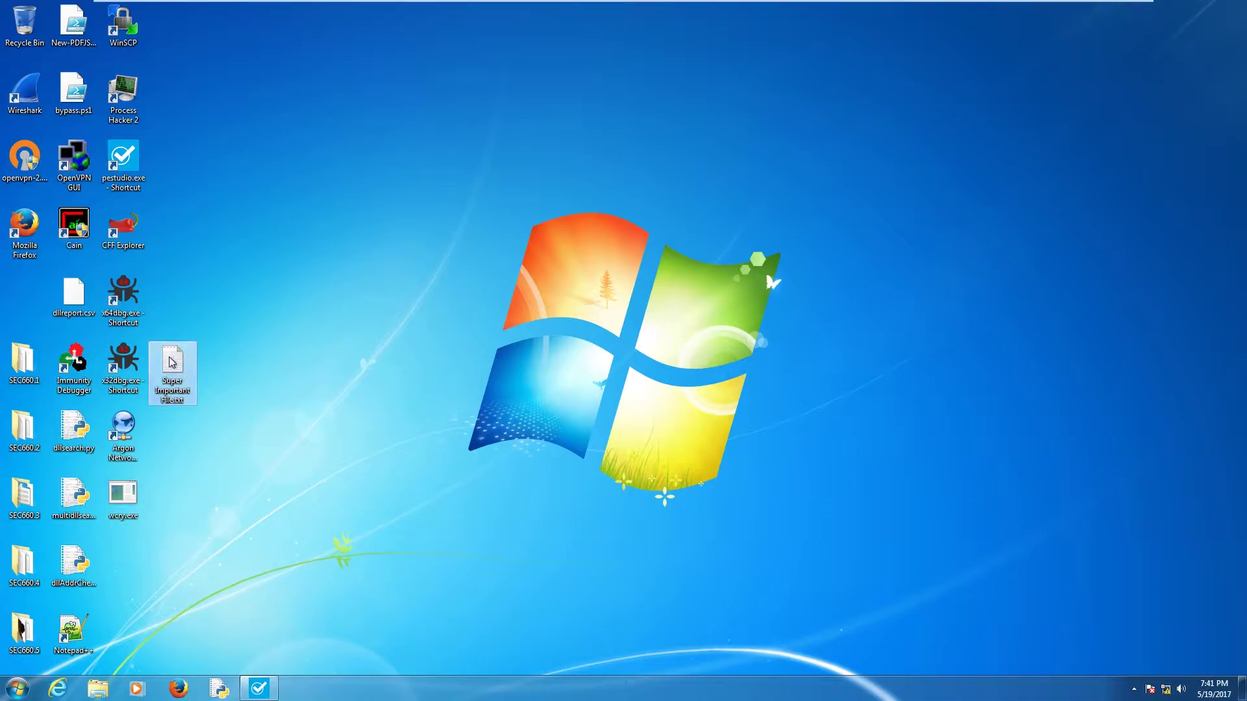
left_click_drag(172, 363, 310, 517)
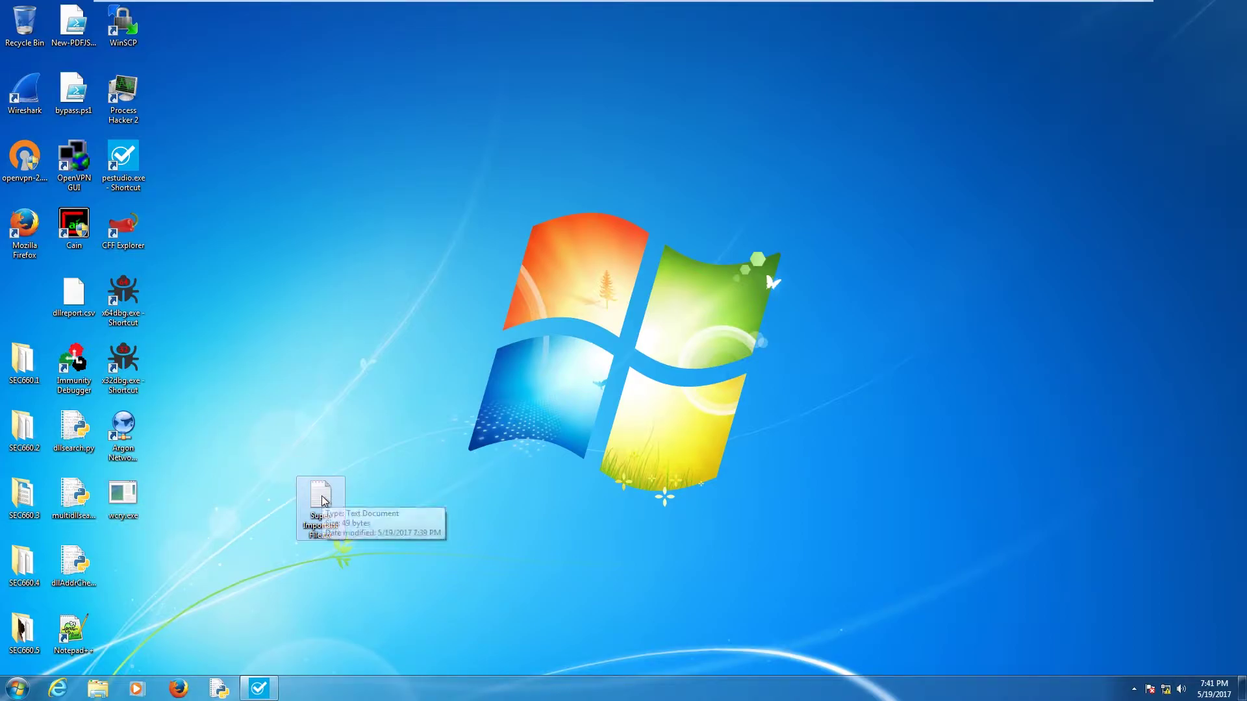
double_click(324, 515)
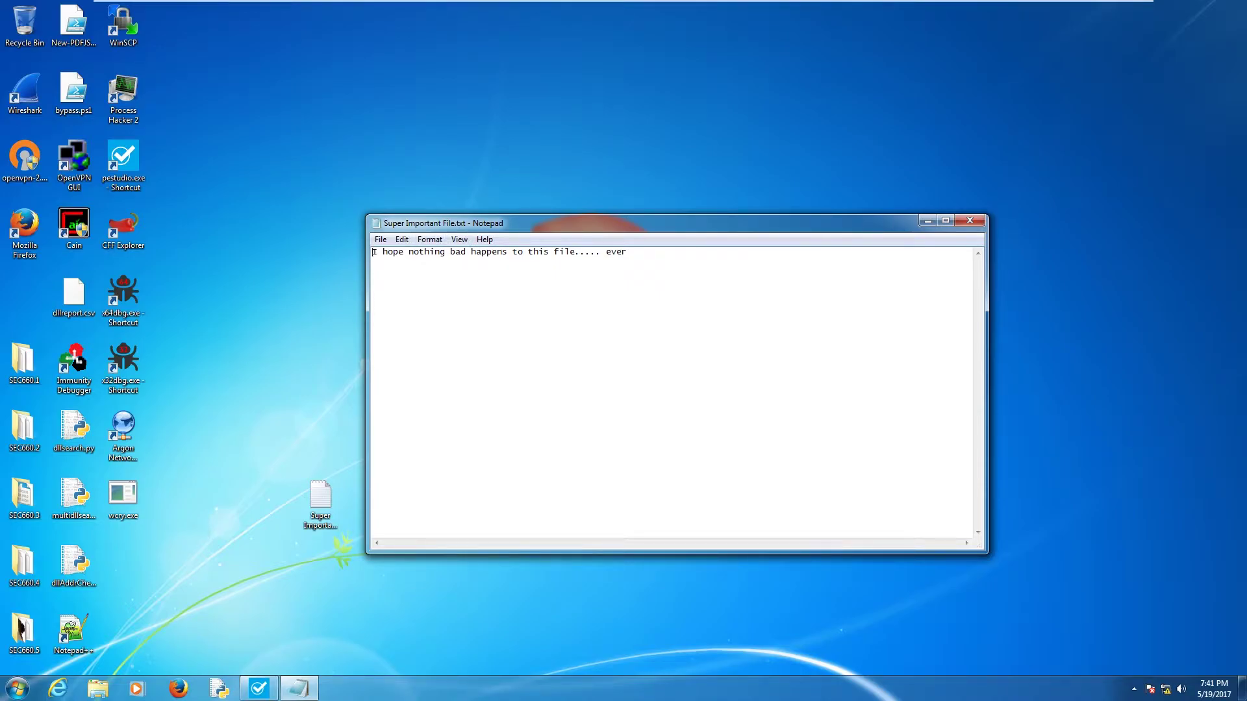
left_click(979, 222)
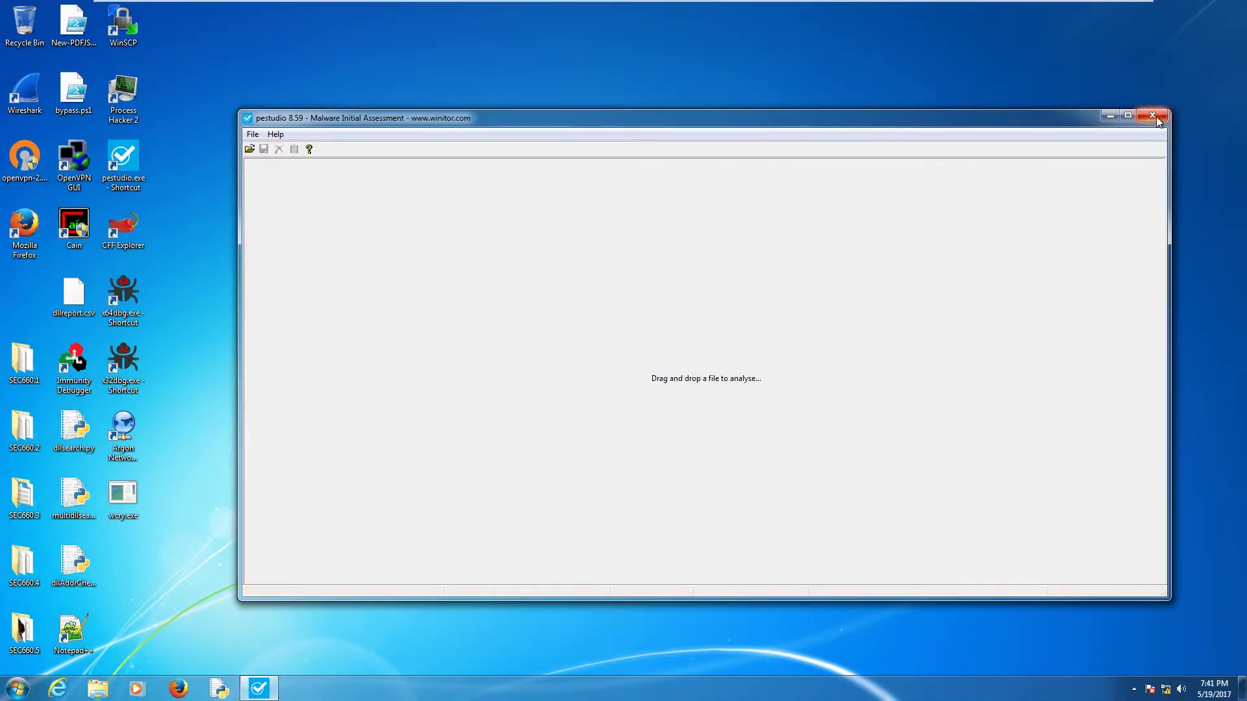
Step: Close pestudio and launch Process Hacker as the task manager
left_click(1152, 116)
right_click(551, 693)
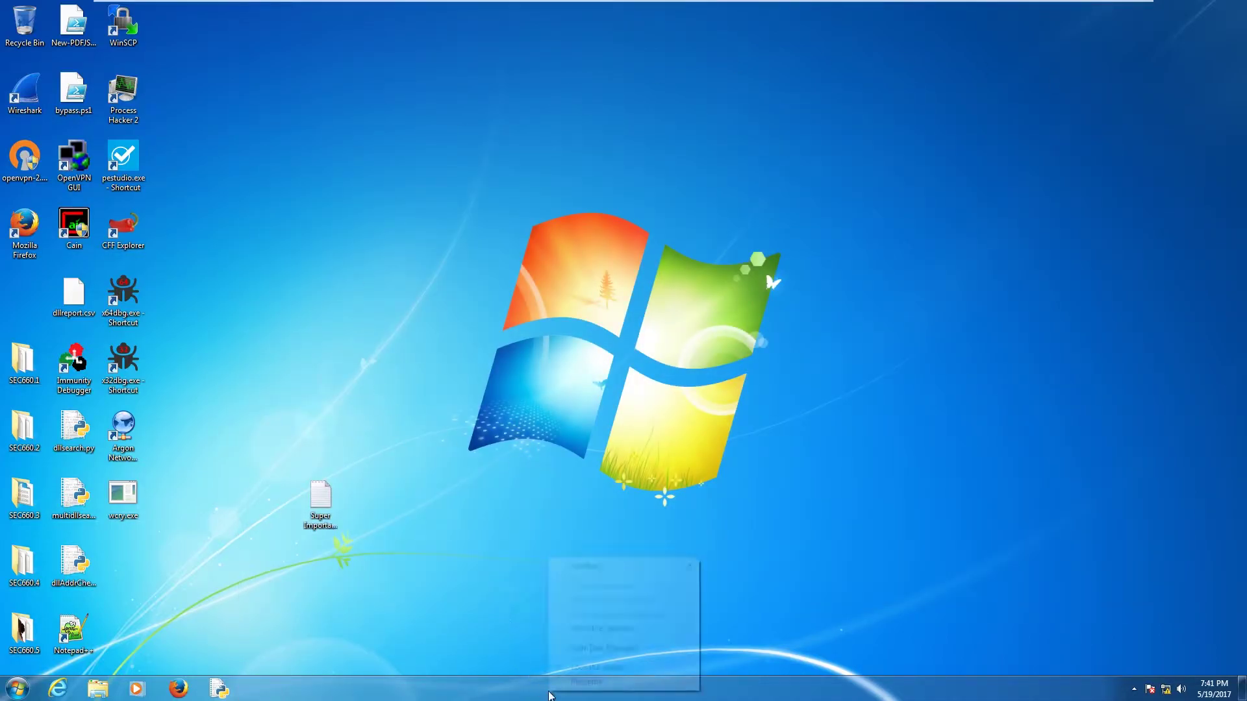
left_click(604, 654)
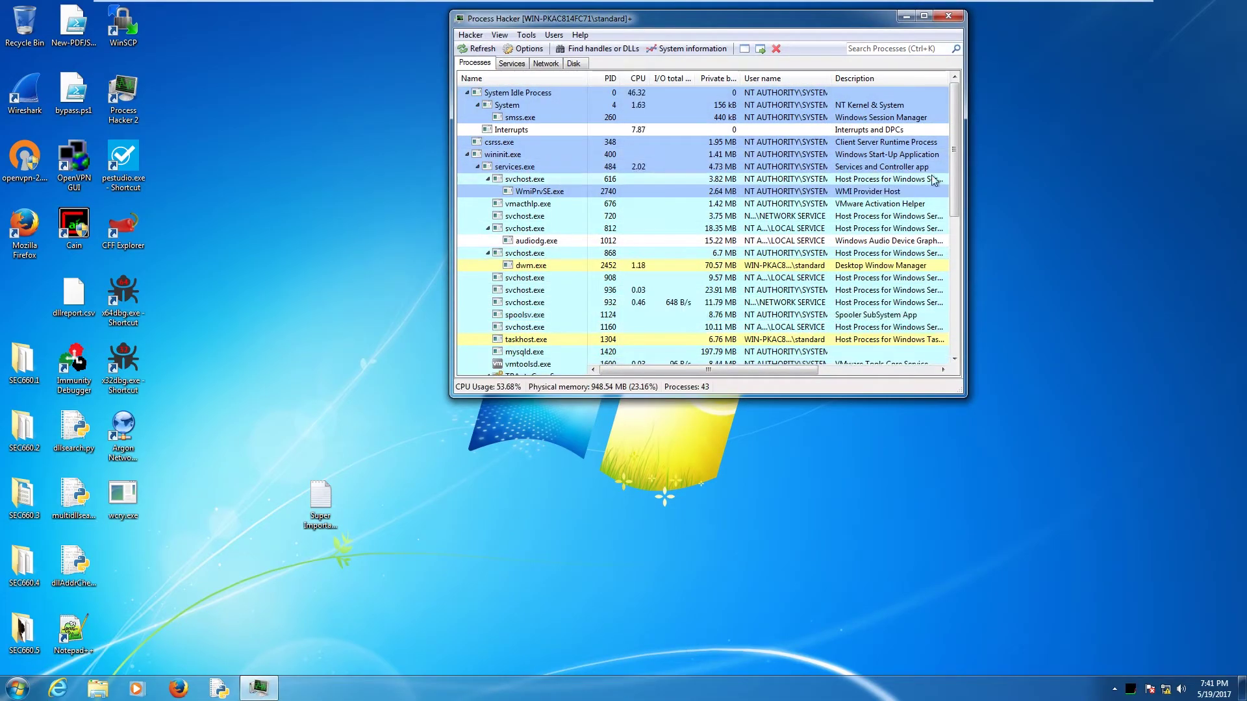
scroll(668, 496, "down", 8)
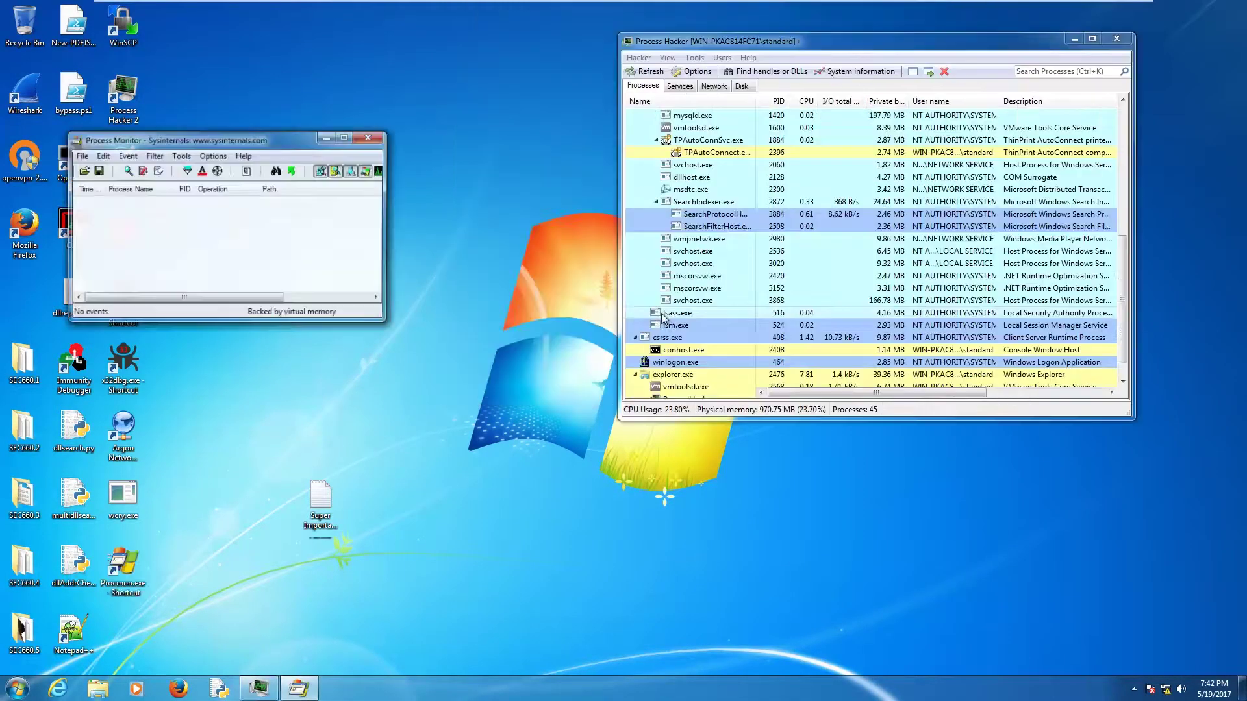
Step: Stop Process Monitor's event capture and clear the captured event list
left_click_drag(161, 137, 828, 105)
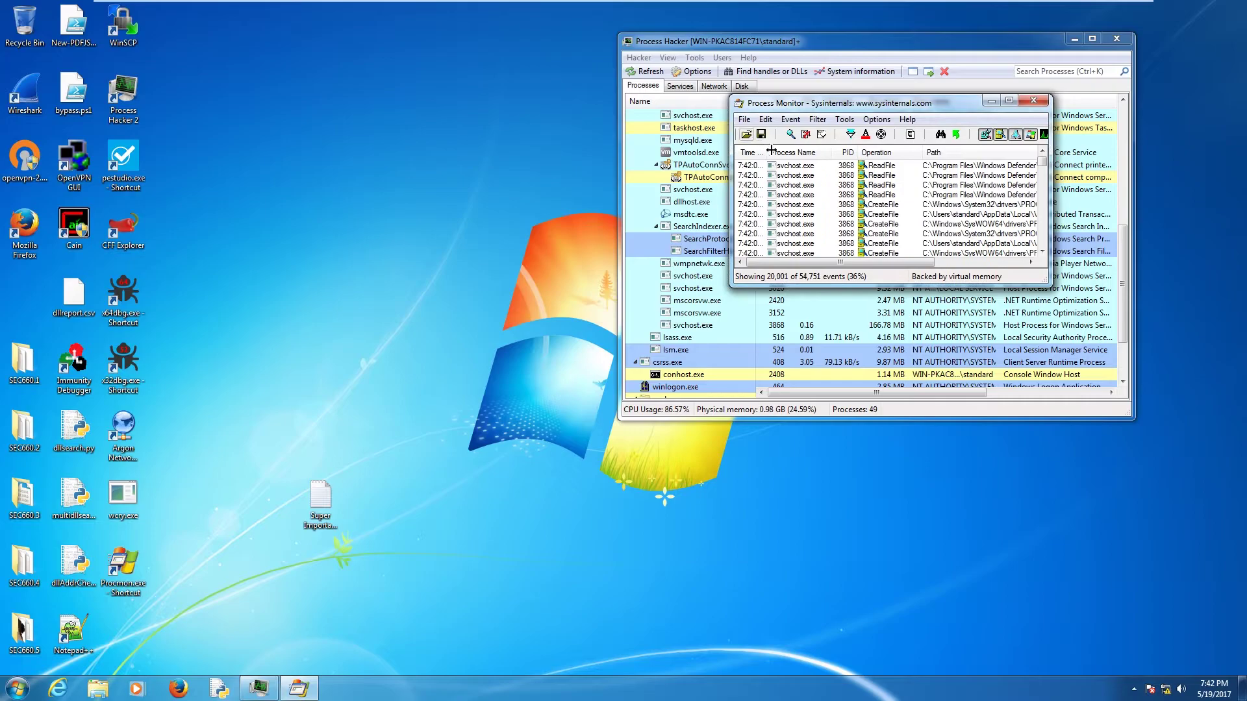
left_click(791, 134)
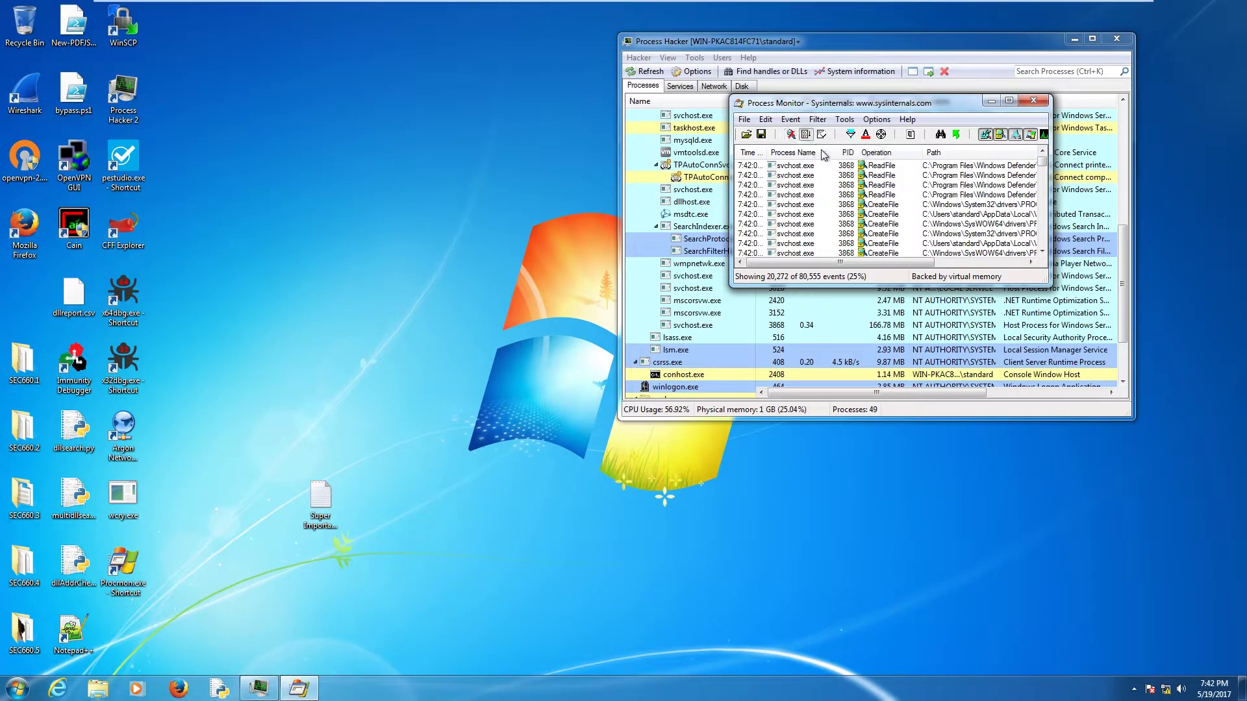
left_click(822, 134)
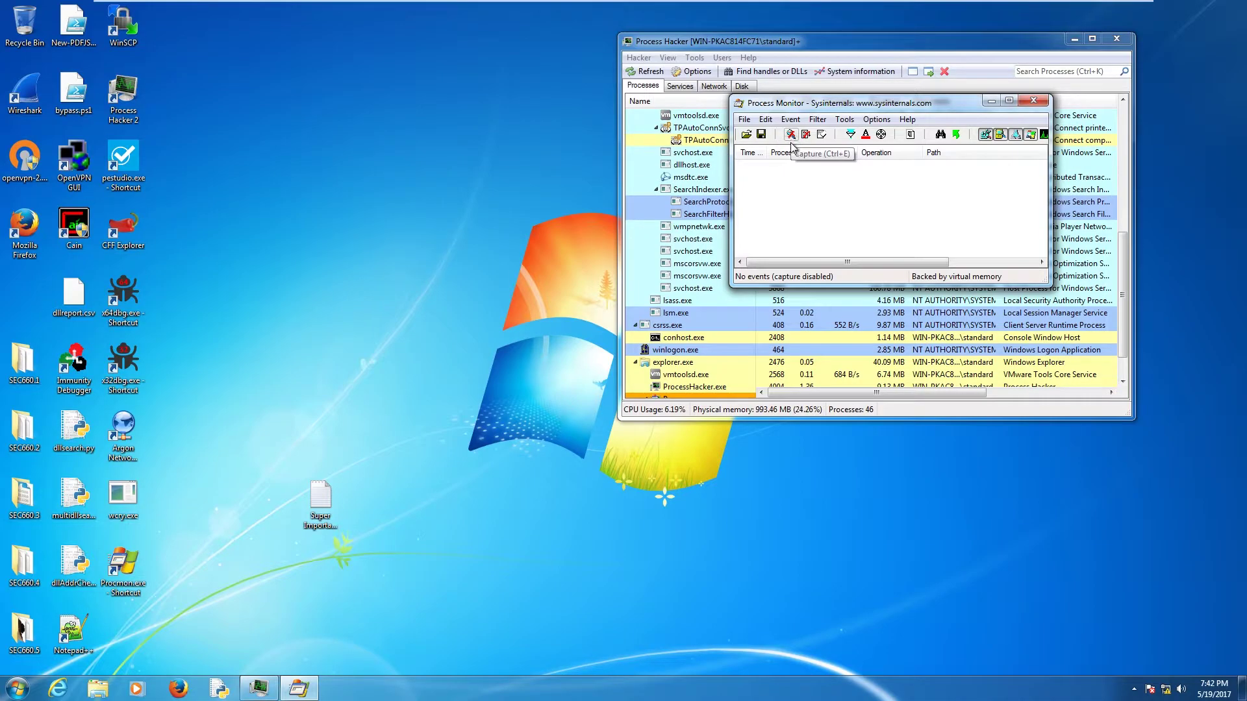
Step: Restart Process Monitor's capture and run wcry.exe as administrator
left_click_drag(927, 107, 491, 49)
scroll(805, 202, "down", 1)
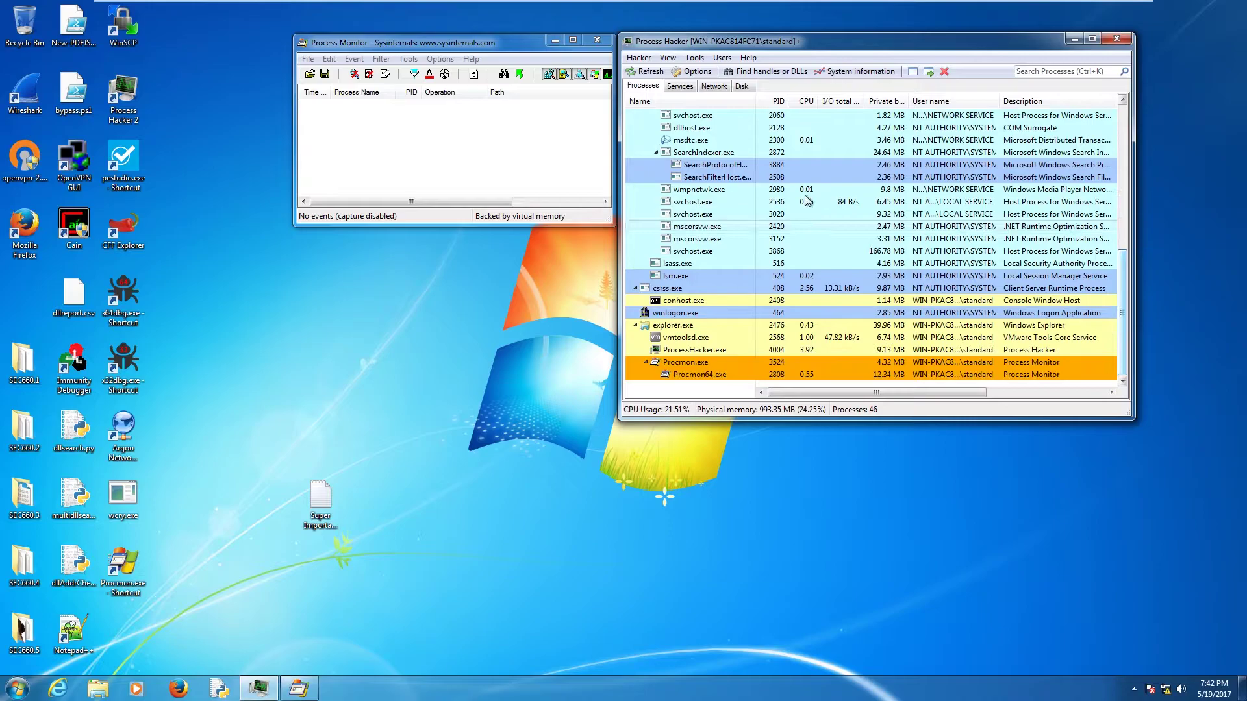
left_click(354, 74)
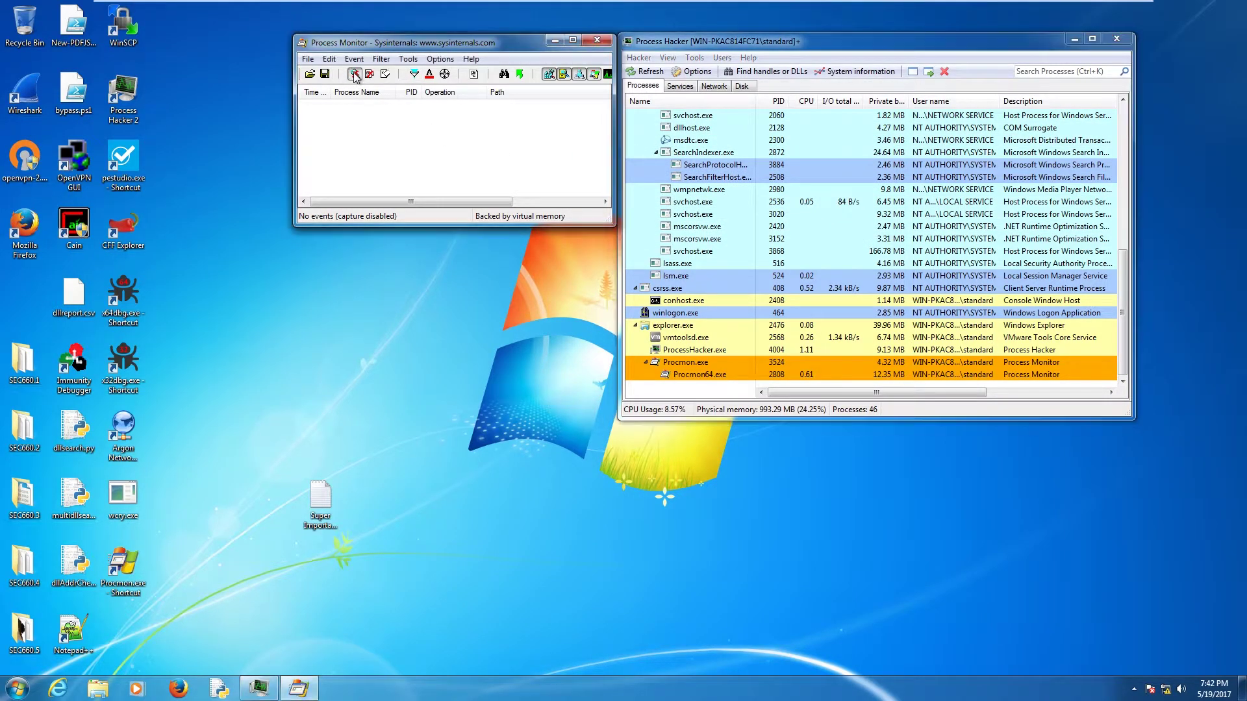
right_click(123, 510)
left_click(183, 285)
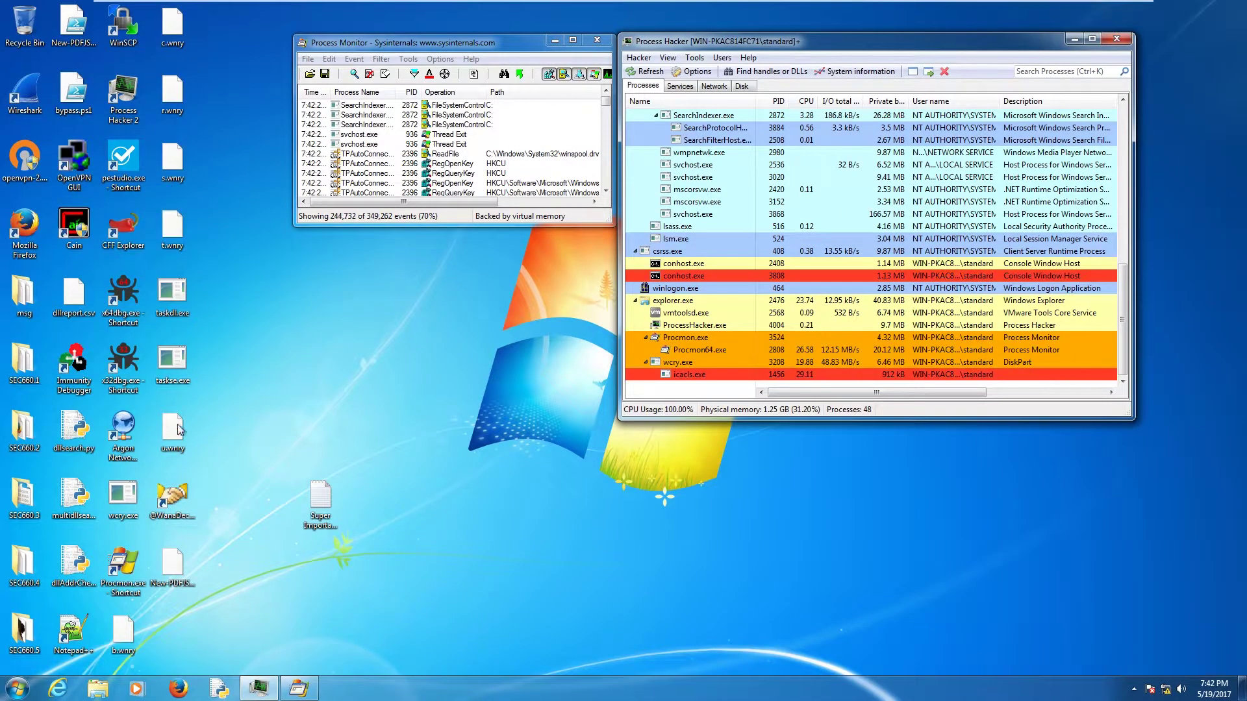
Step: View the Documents library in Explorer and compare the .WNCRY copy with the original Super Important File.txt
left_click(98, 687)
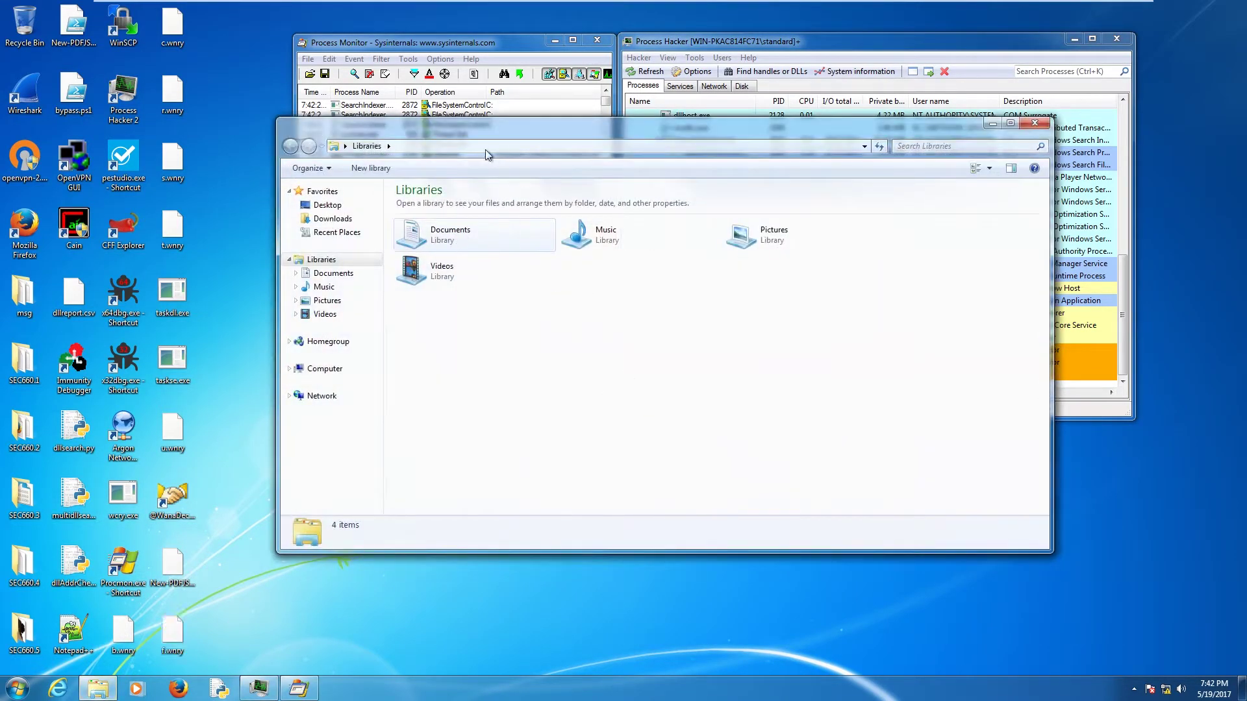
left_click_drag(487, 154, 705, 398)
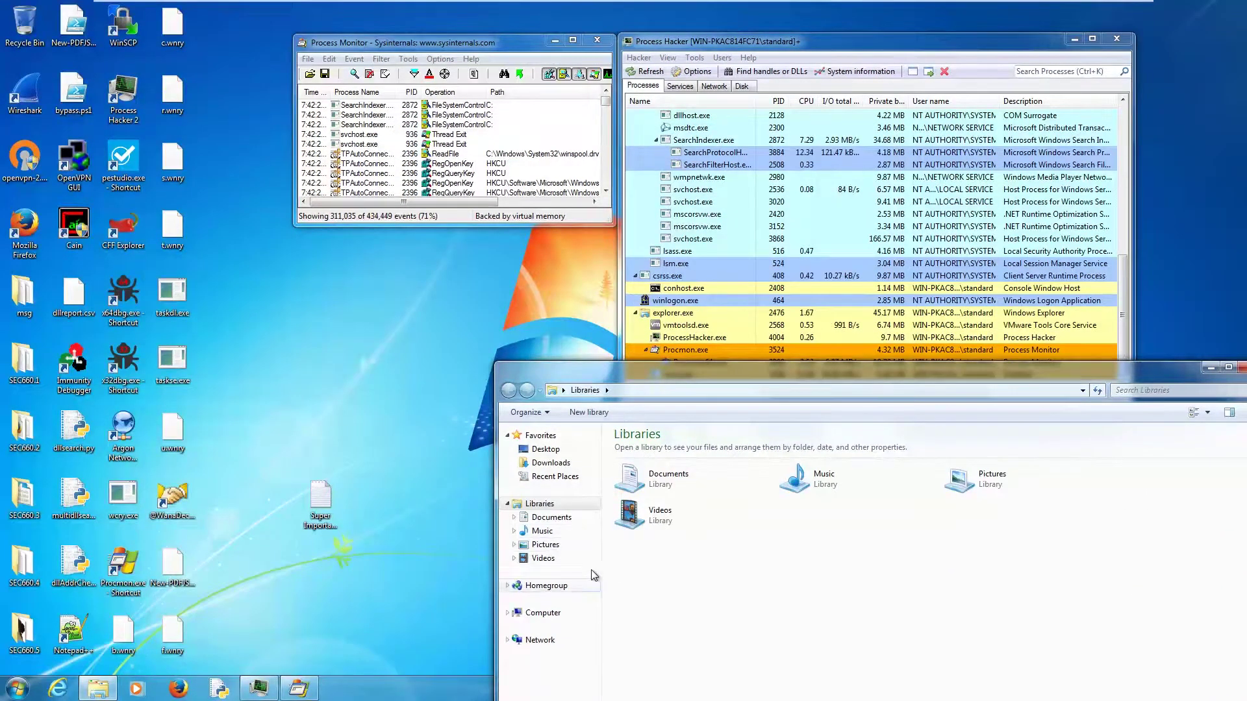
left_click(553, 519)
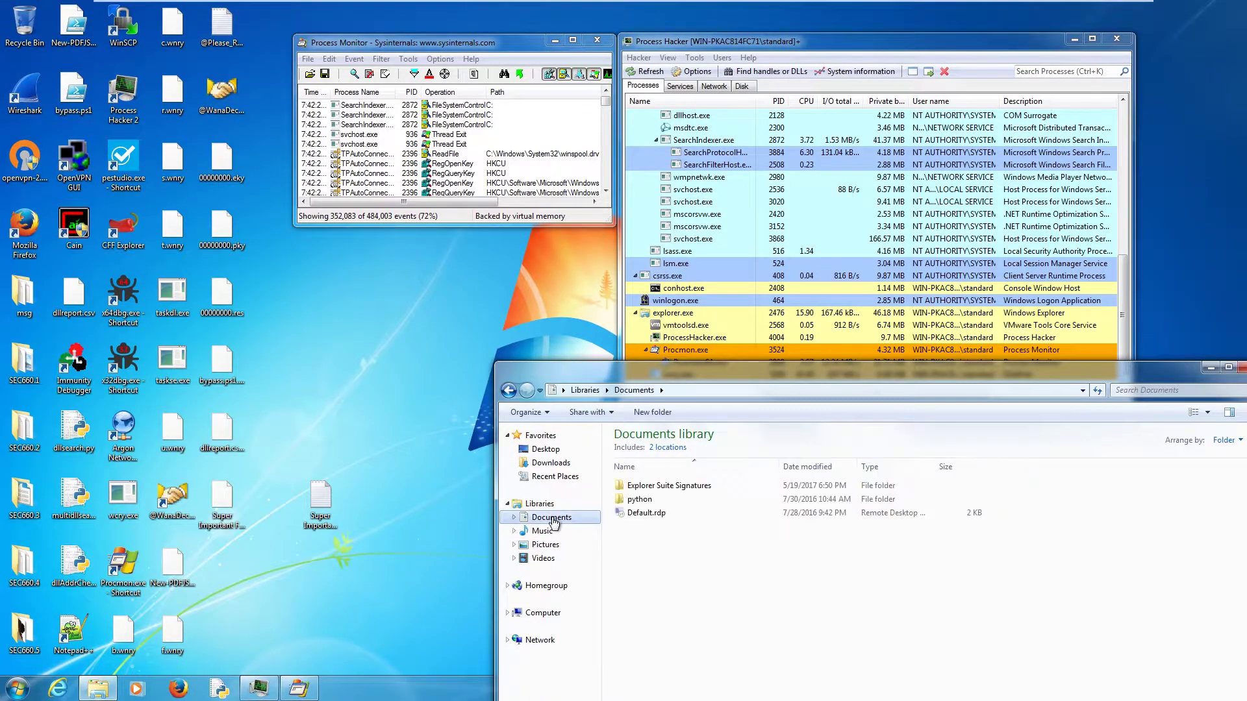
left_click(223, 506)
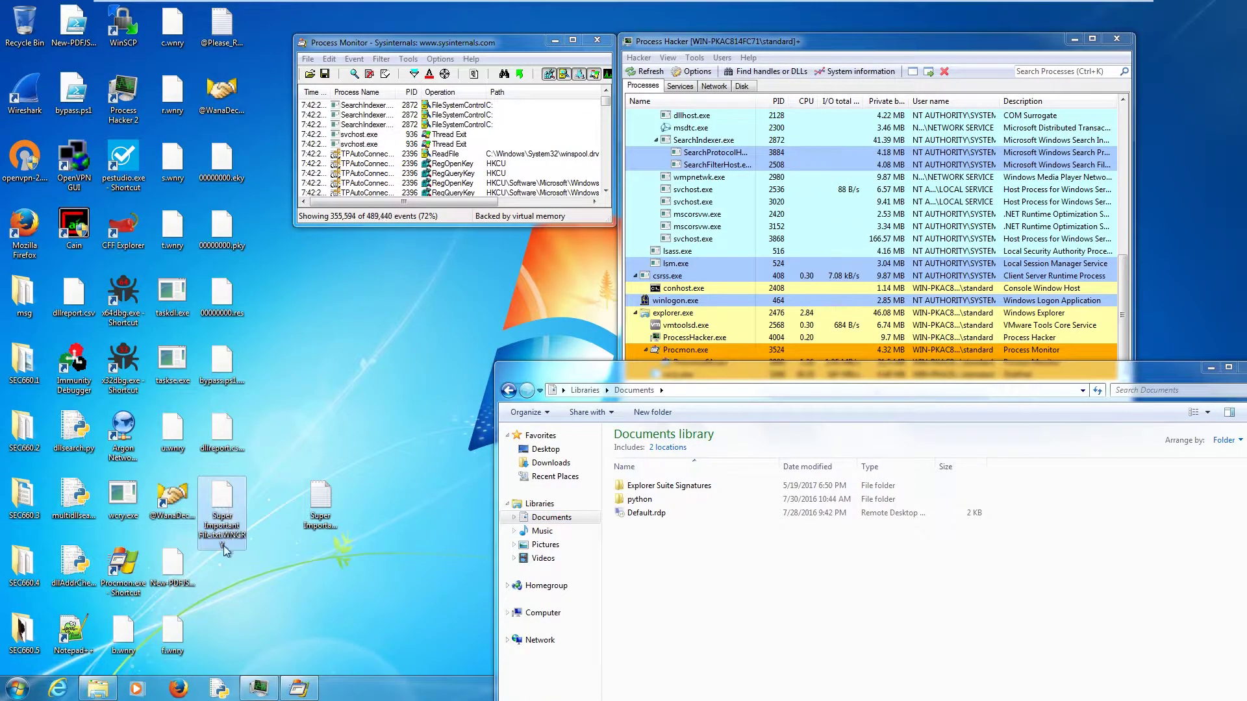
left_click(324, 505)
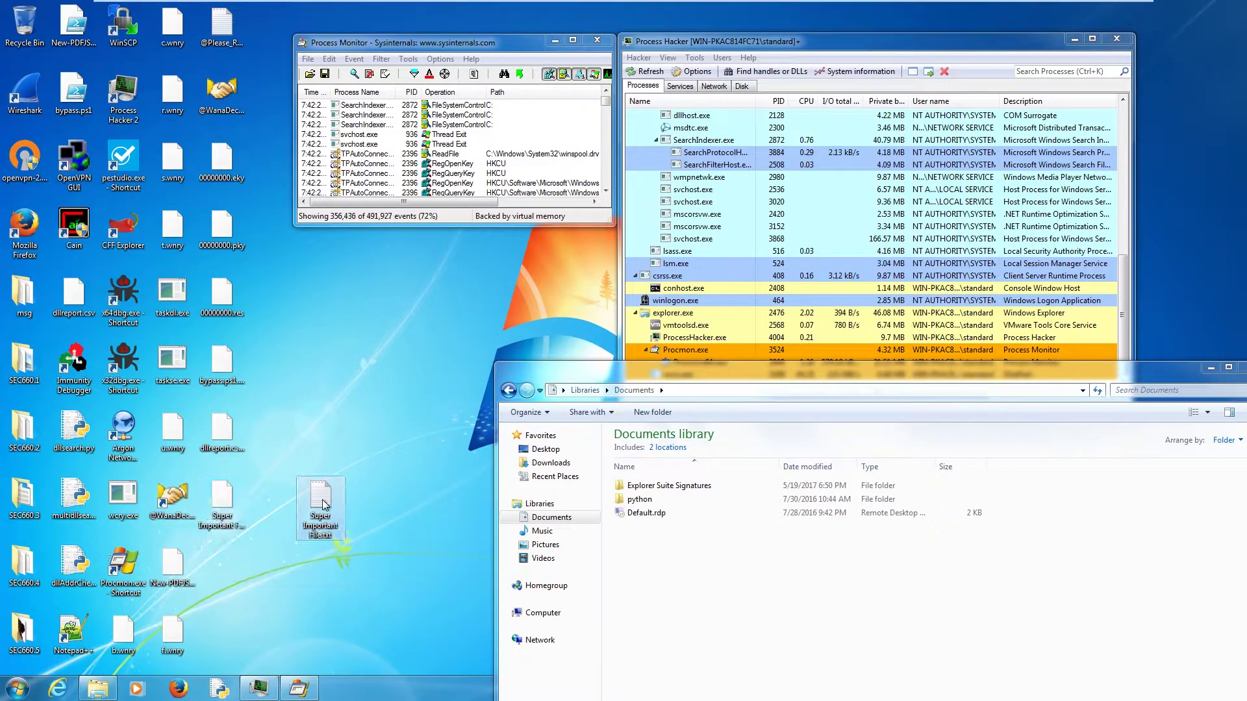
left_click(226, 510)
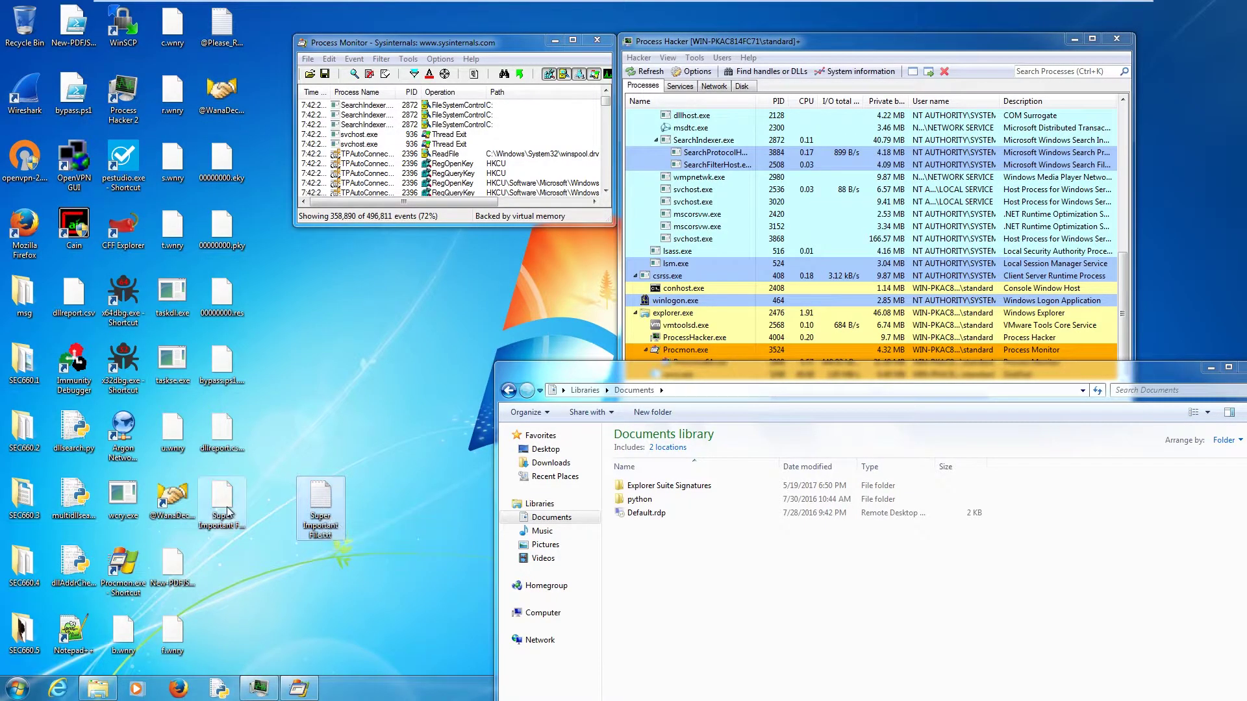
left_click(335, 514)
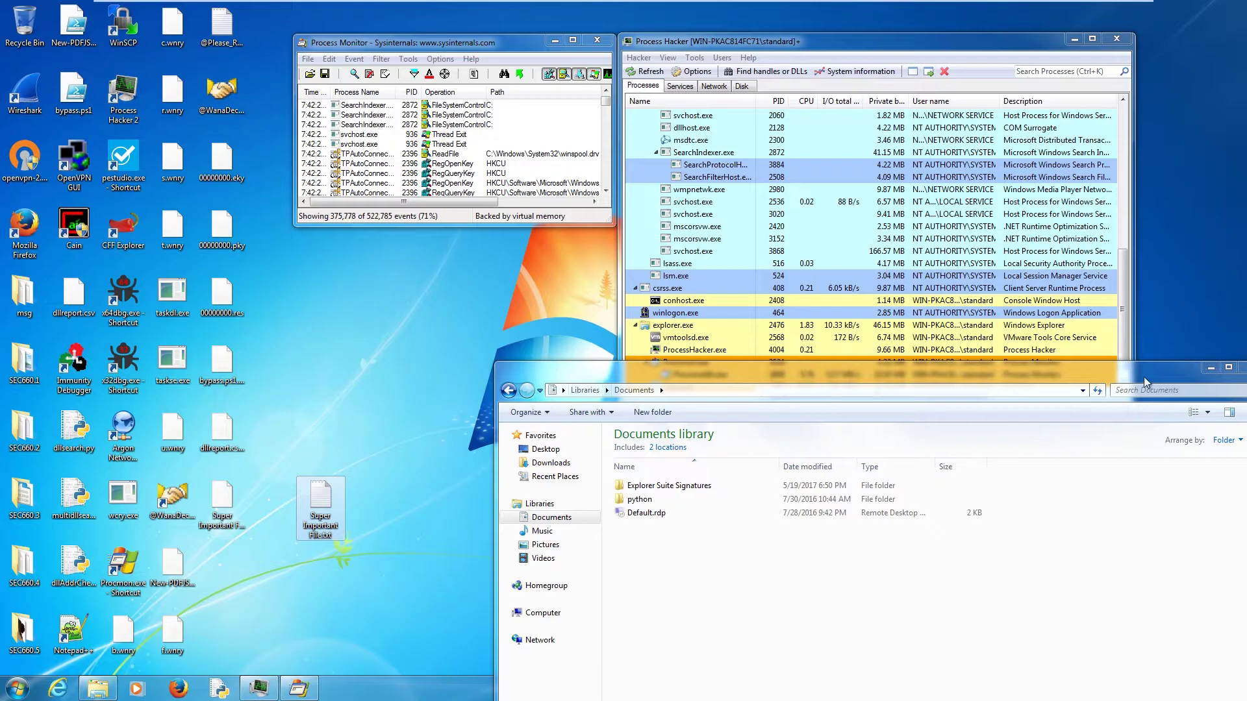
left_click_drag(1147, 377, 1110, 376)
Step: Close Explorer and put the original Super Important File.txt icon back into the desktop grid
left_click(1217, 366)
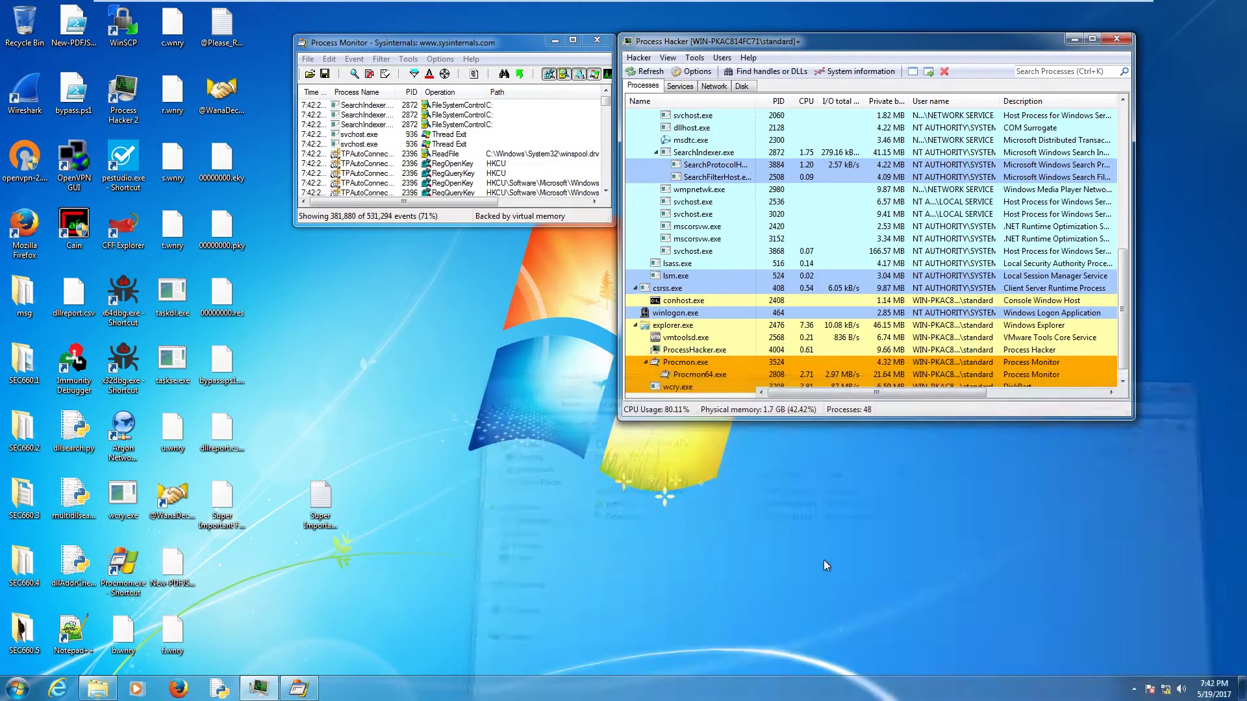
left_click_drag(327, 510, 278, 444)
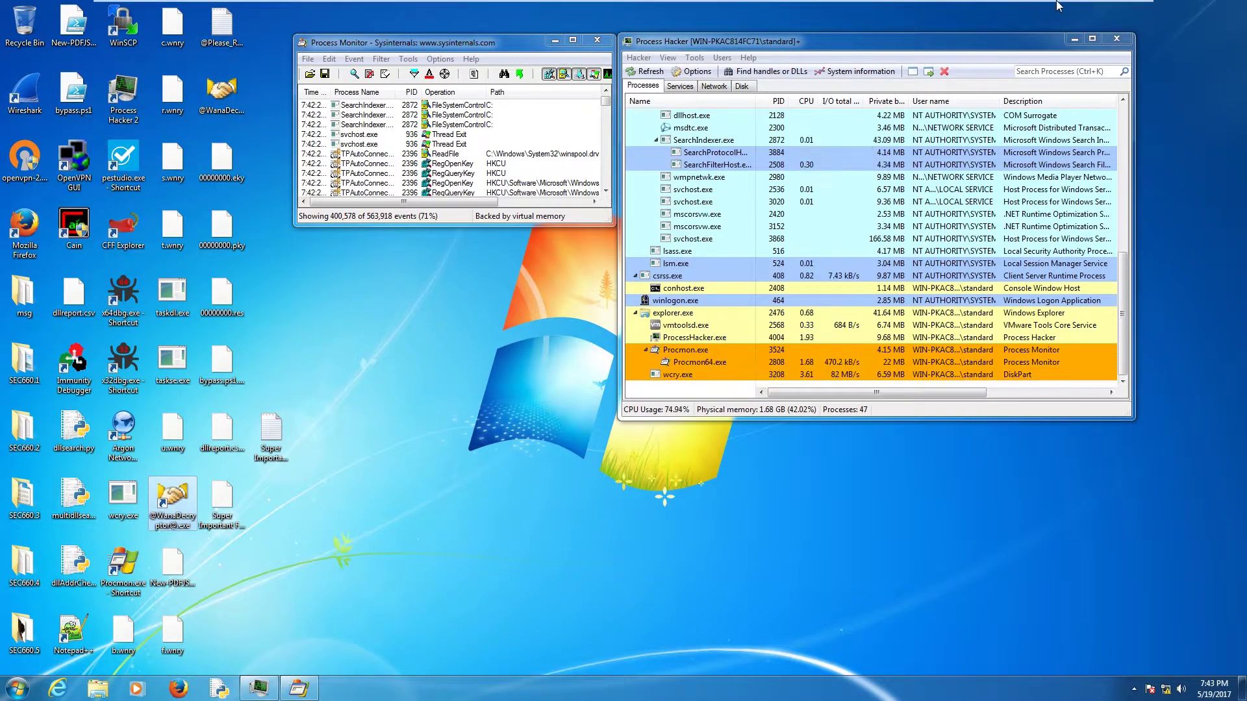
Step: Minimise the VM and the host's Explorer, then bring the Windows 7 x64 VM back to full screen
left_click(1108, 11)
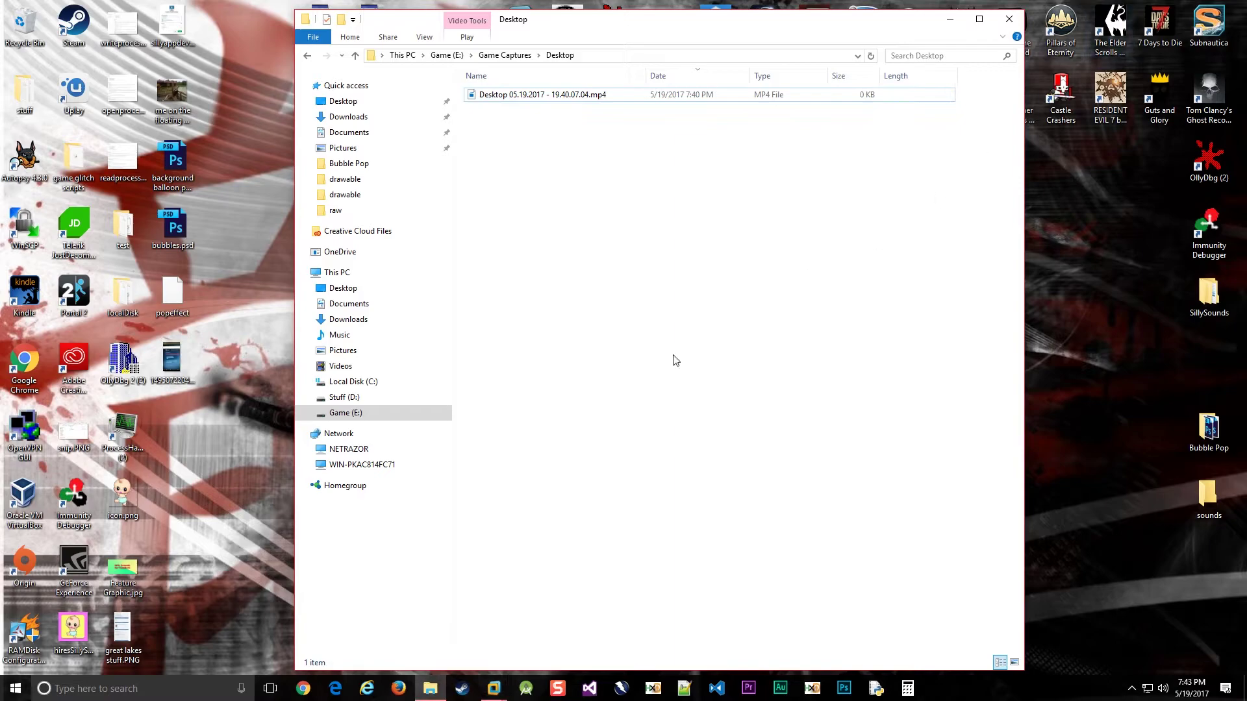
left_click(950, 19)
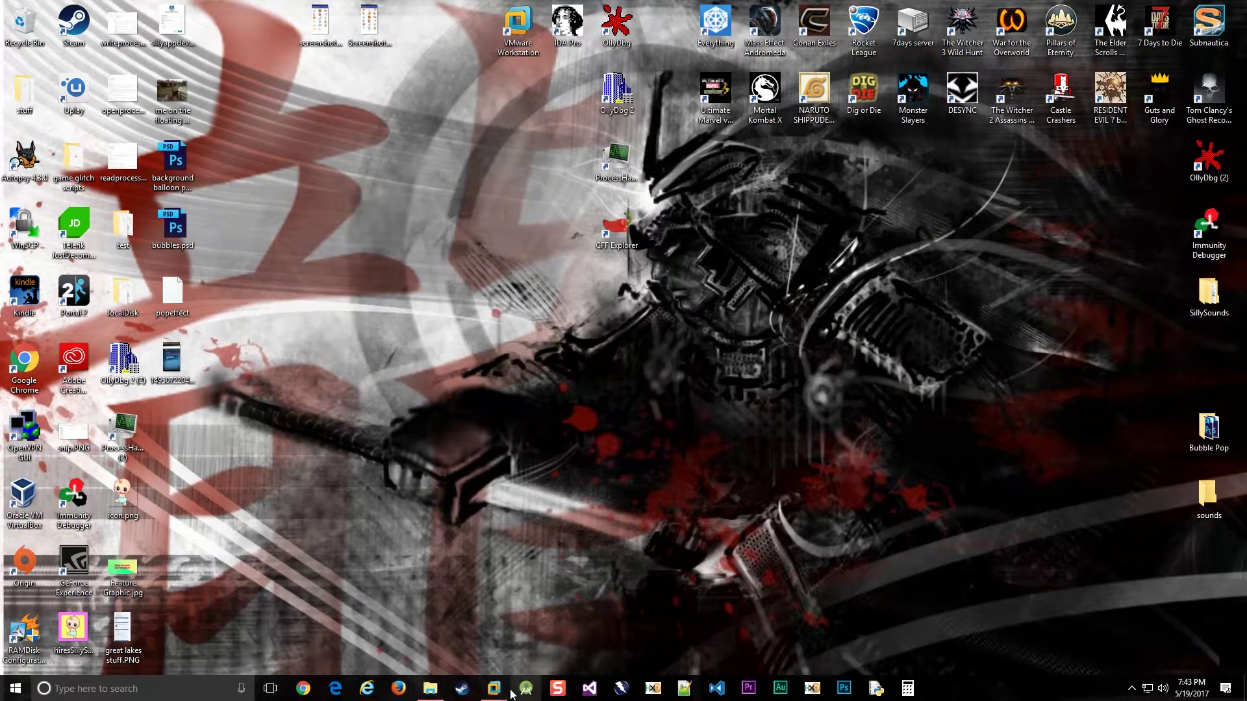
mouse_move(498, 691)
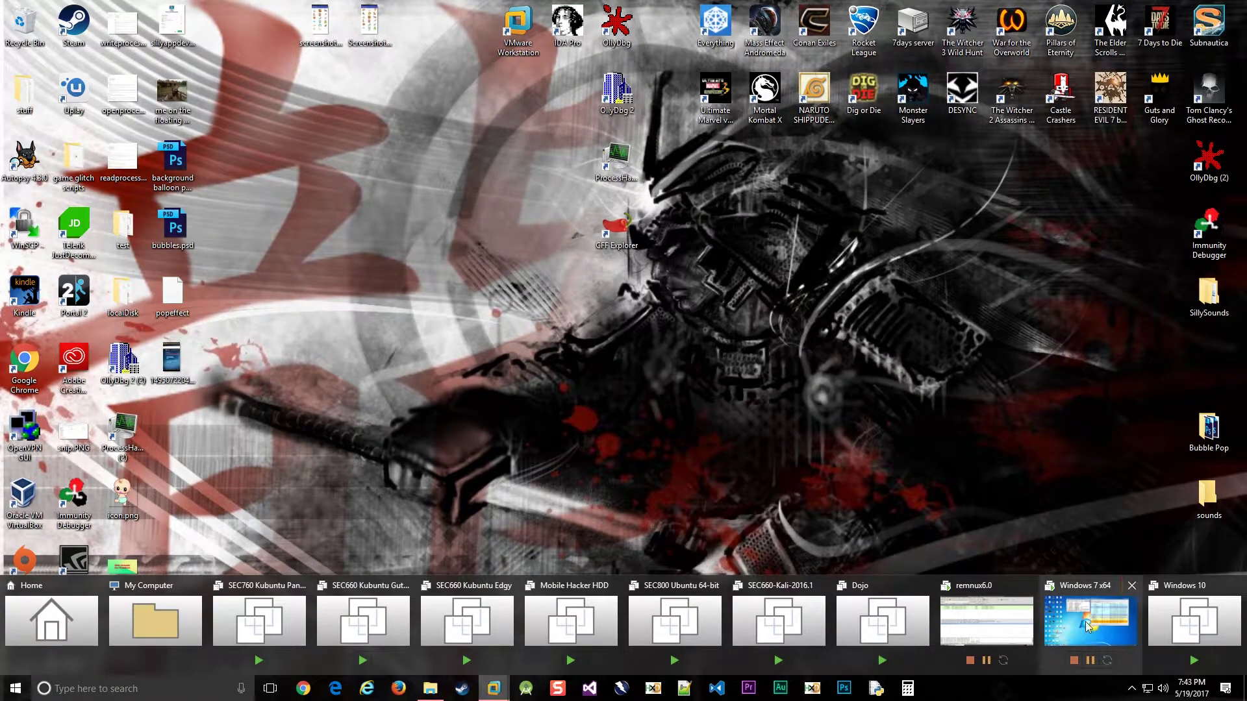
left_click(1088, 625)
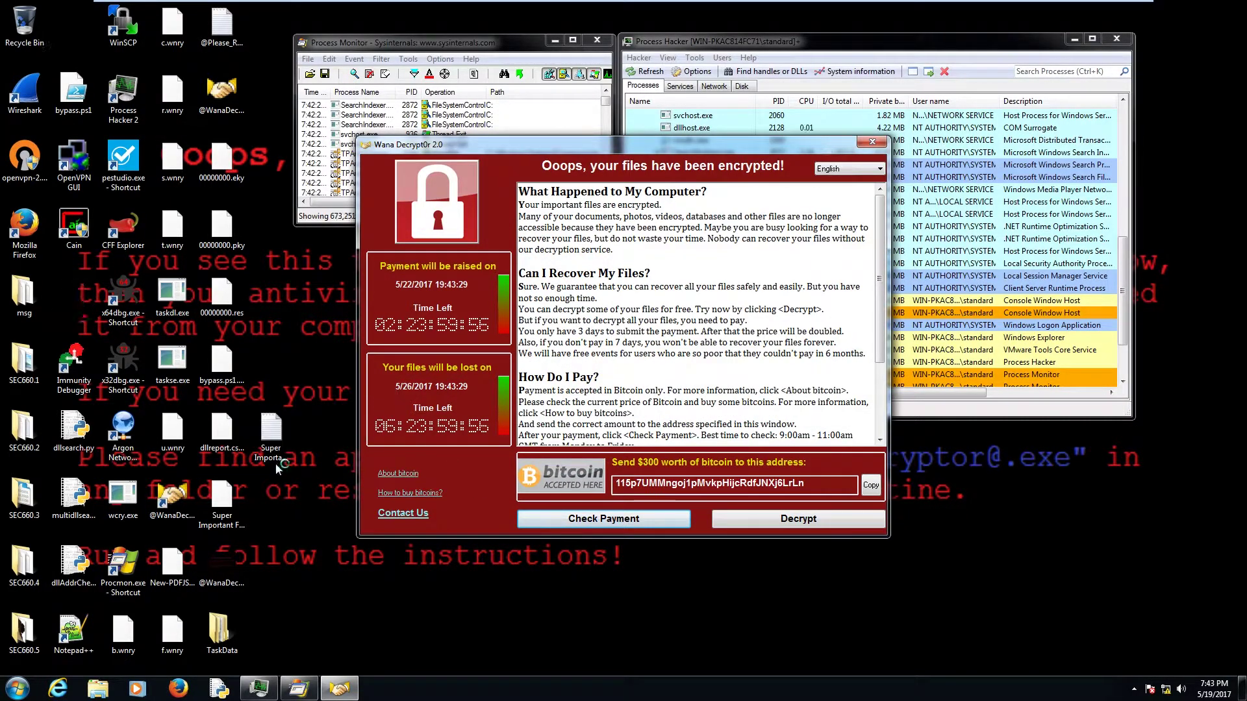
Step: Defocus the Wana Decryptor window and bring Process Hacker's process list in front of it
left_click(278, 430)
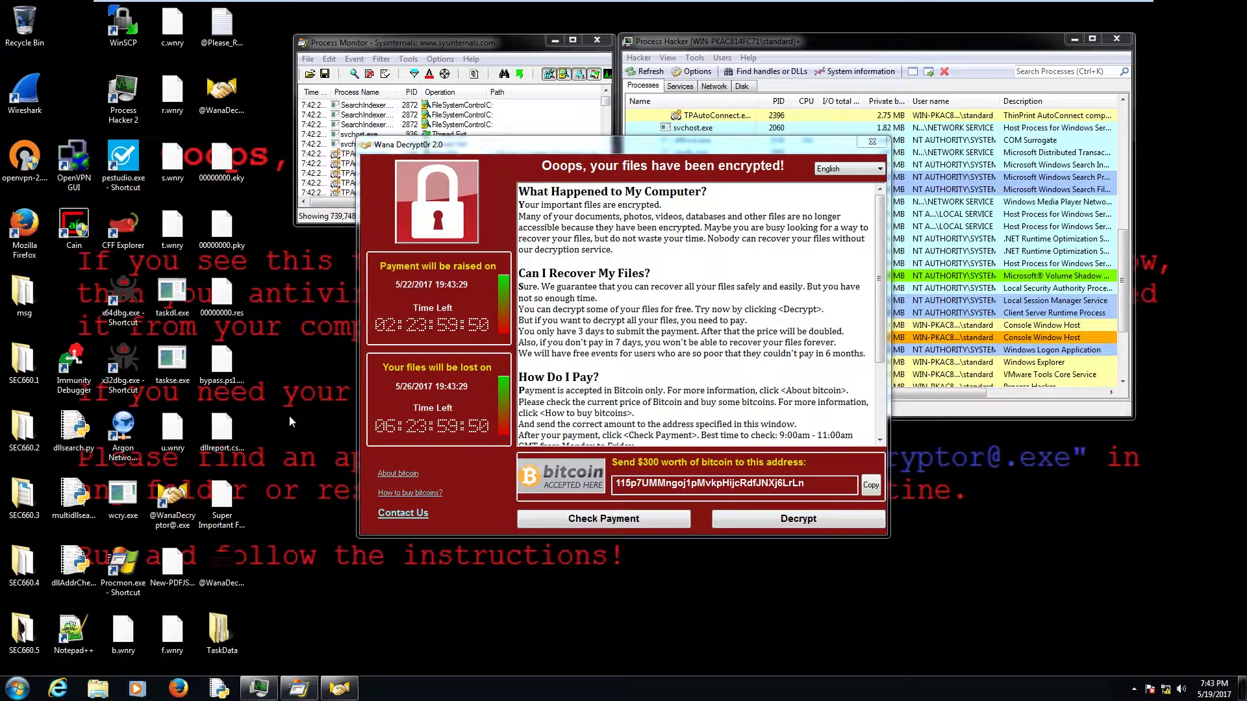
left_click(714, 41)
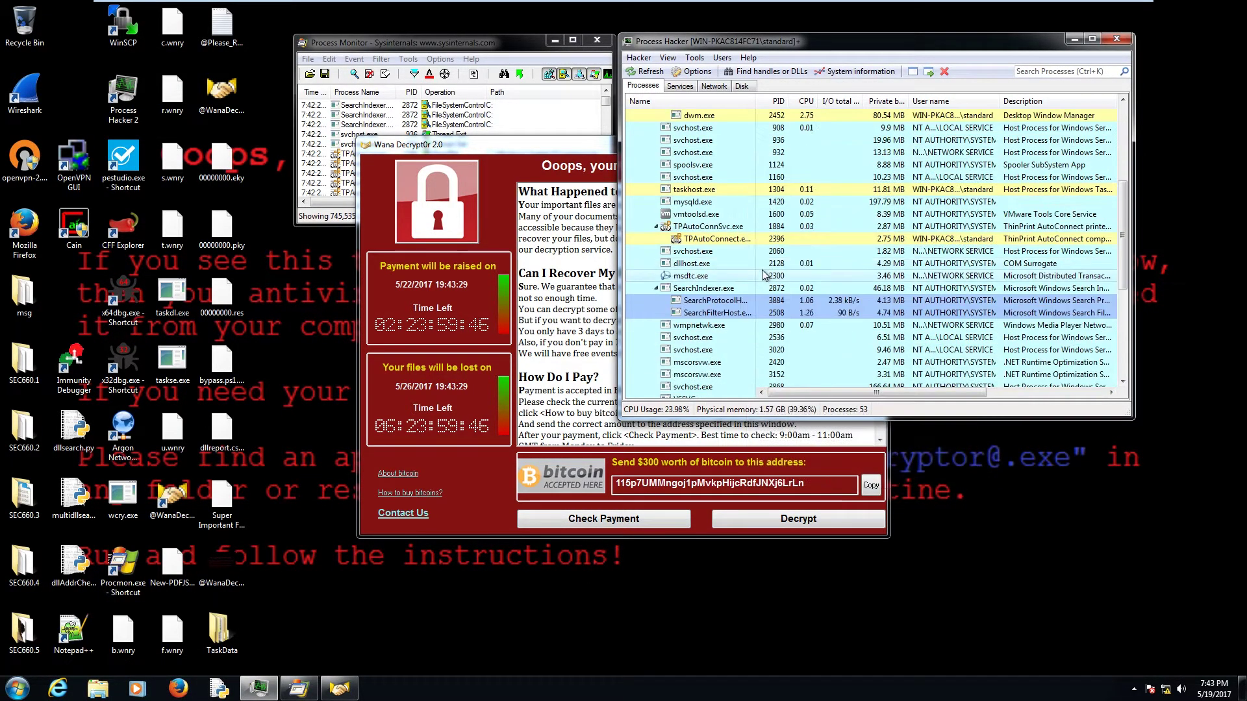
scroll(719, 220, "down", 4)
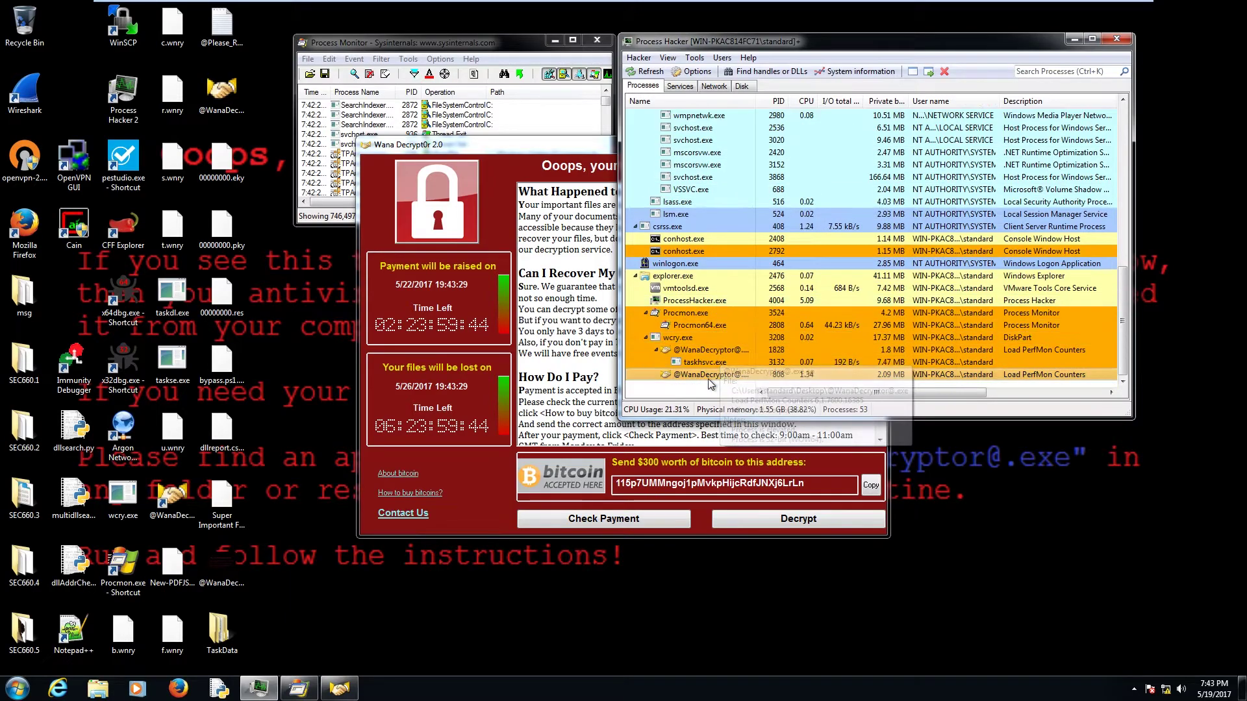
scroll(688, 299, "up", 1)
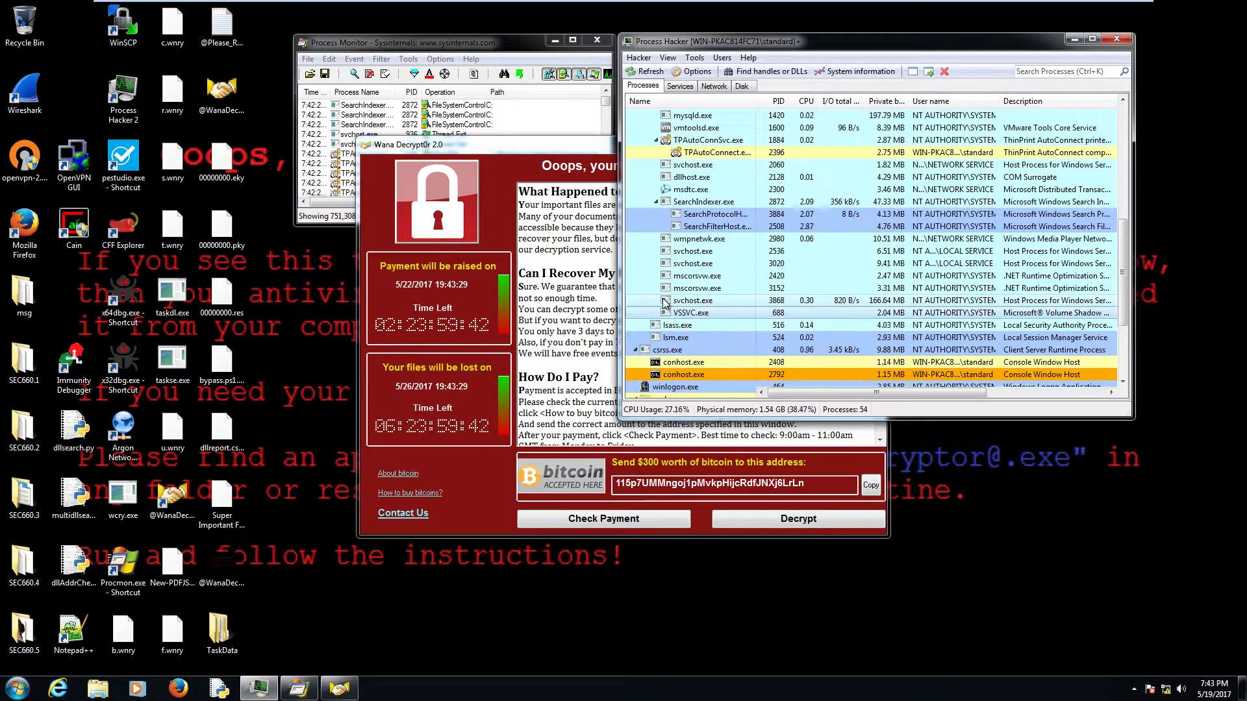
mouse_move(681, 318)
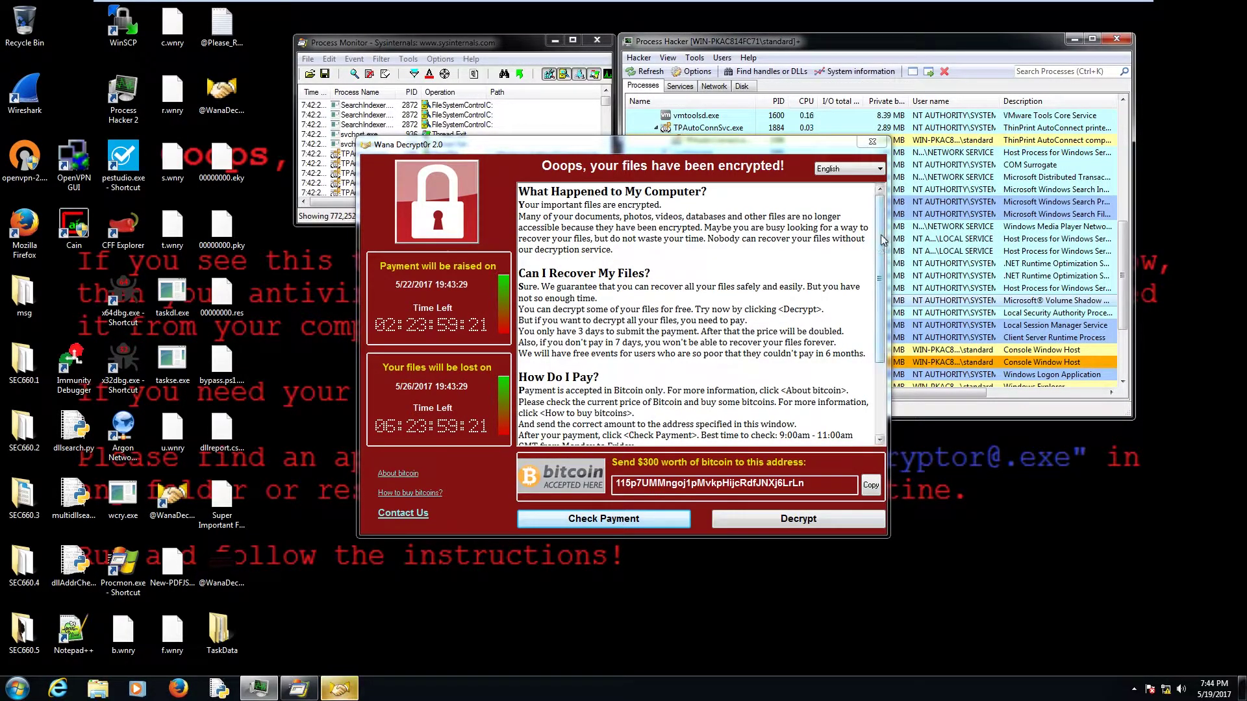
Step: Scroll through the ransom note text, then minimize Process Monitor
scroll(884, 277, "down", 1)
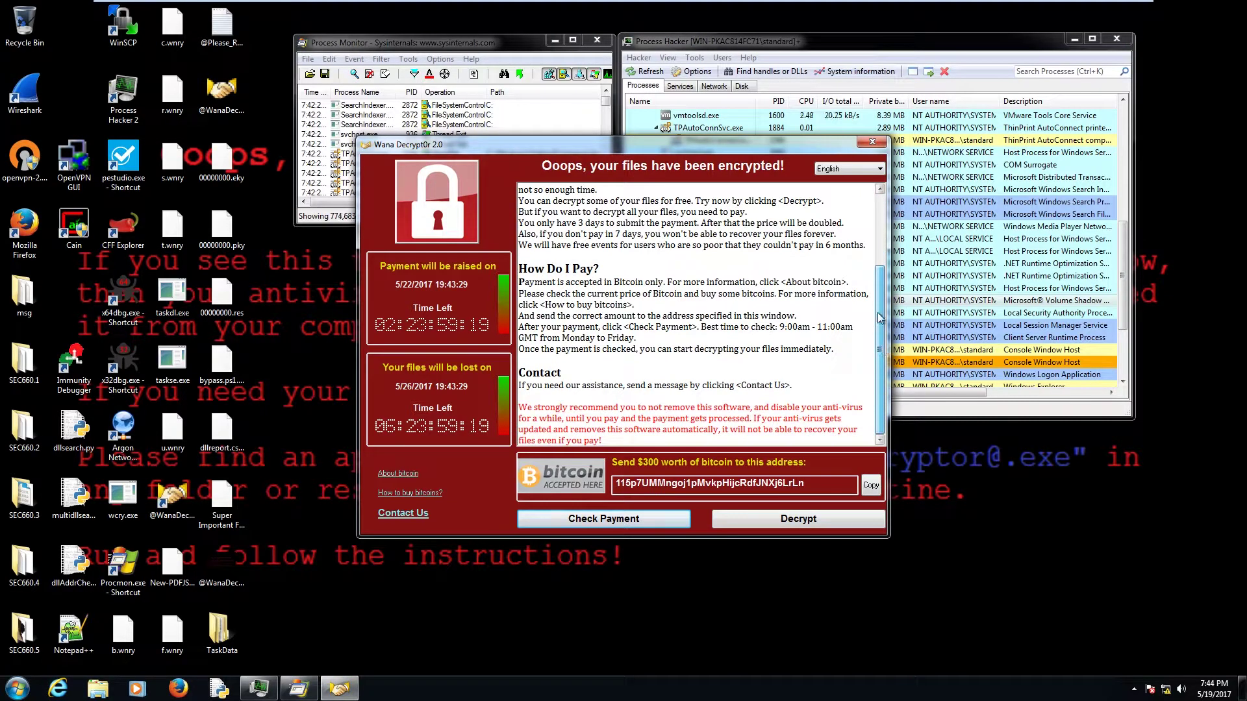
scroll(883, 244, "up", 1)
left_click_drag(883, 243, 885, 231)
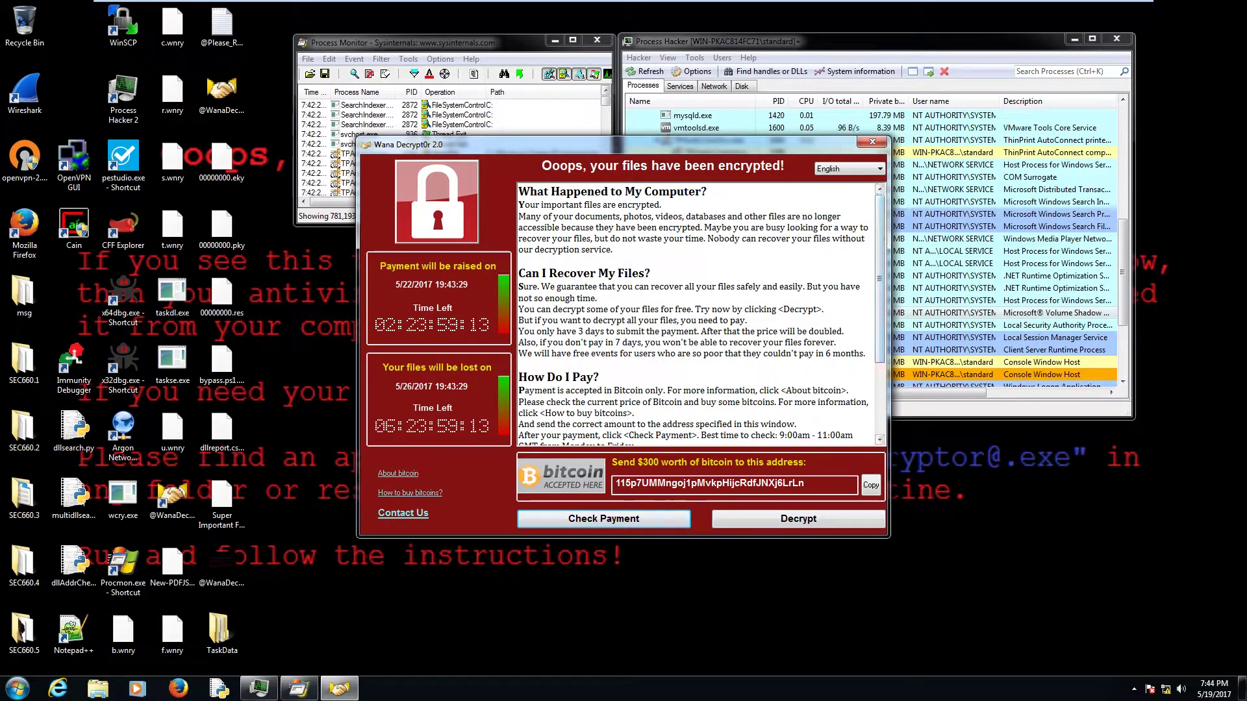
left_click(356, 80)
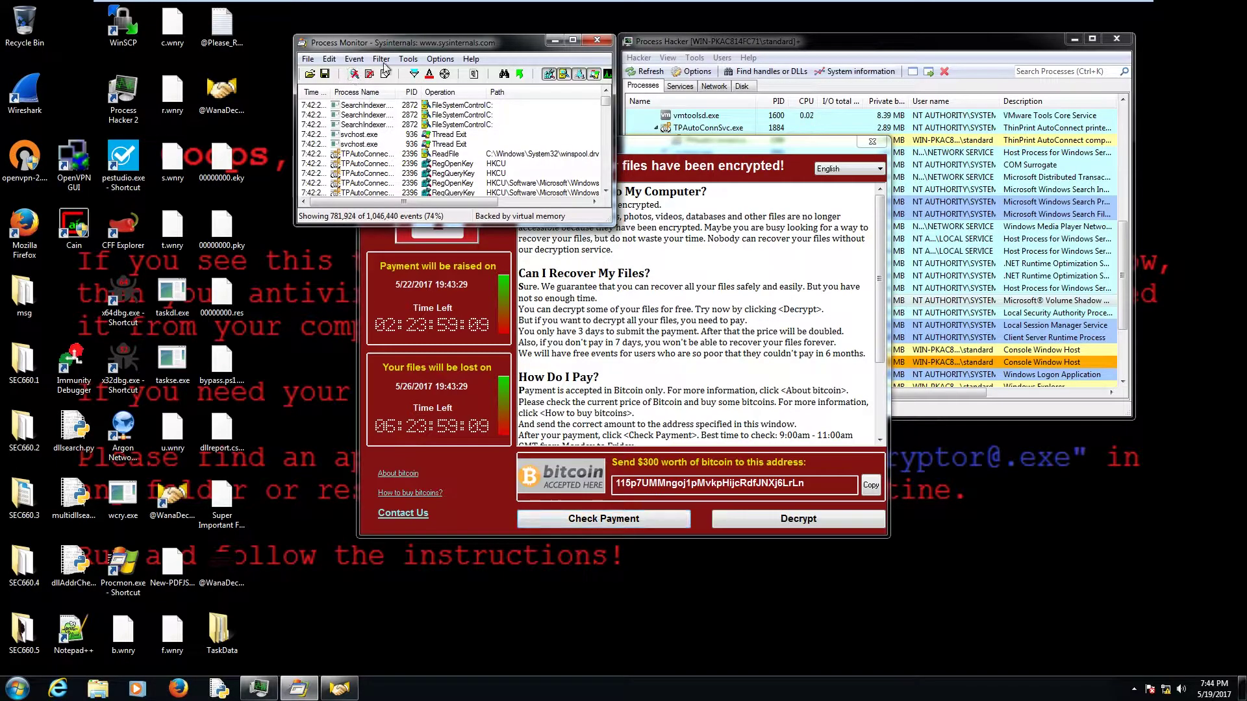
left_click(555, 40)
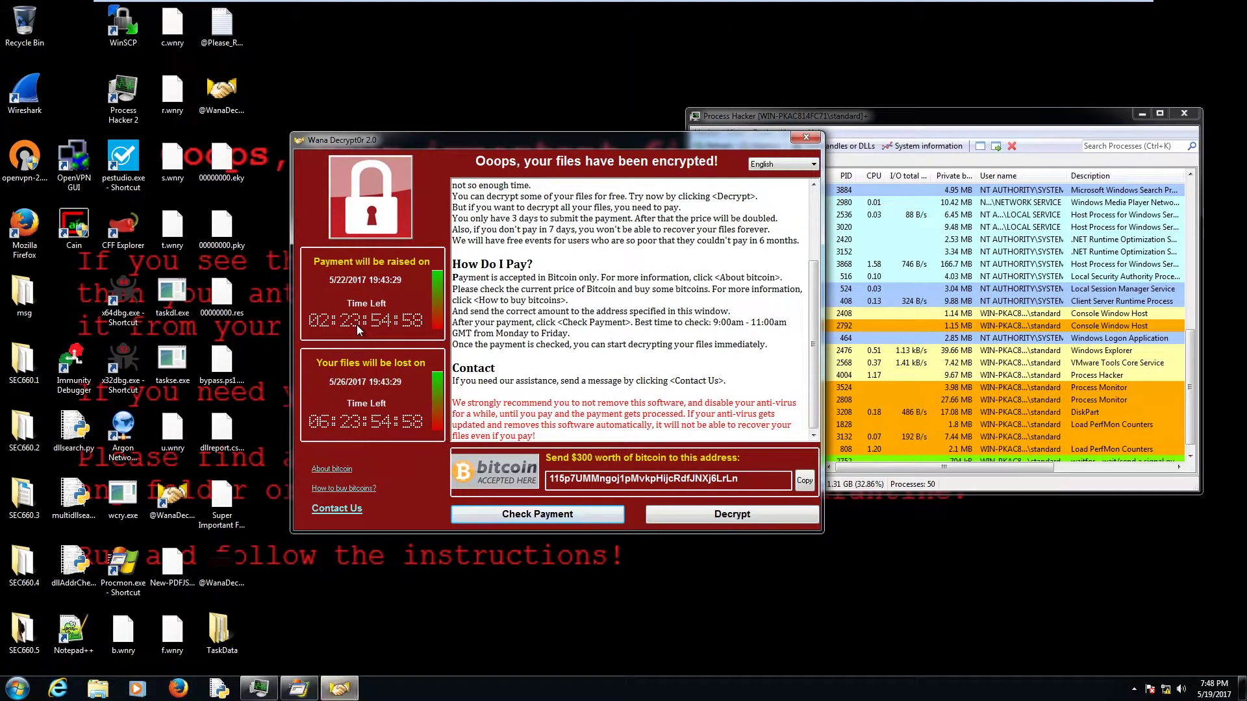
Step: Run Wana Decryptor's free demo decryption with My Computer as the host
left_click(722, 515)
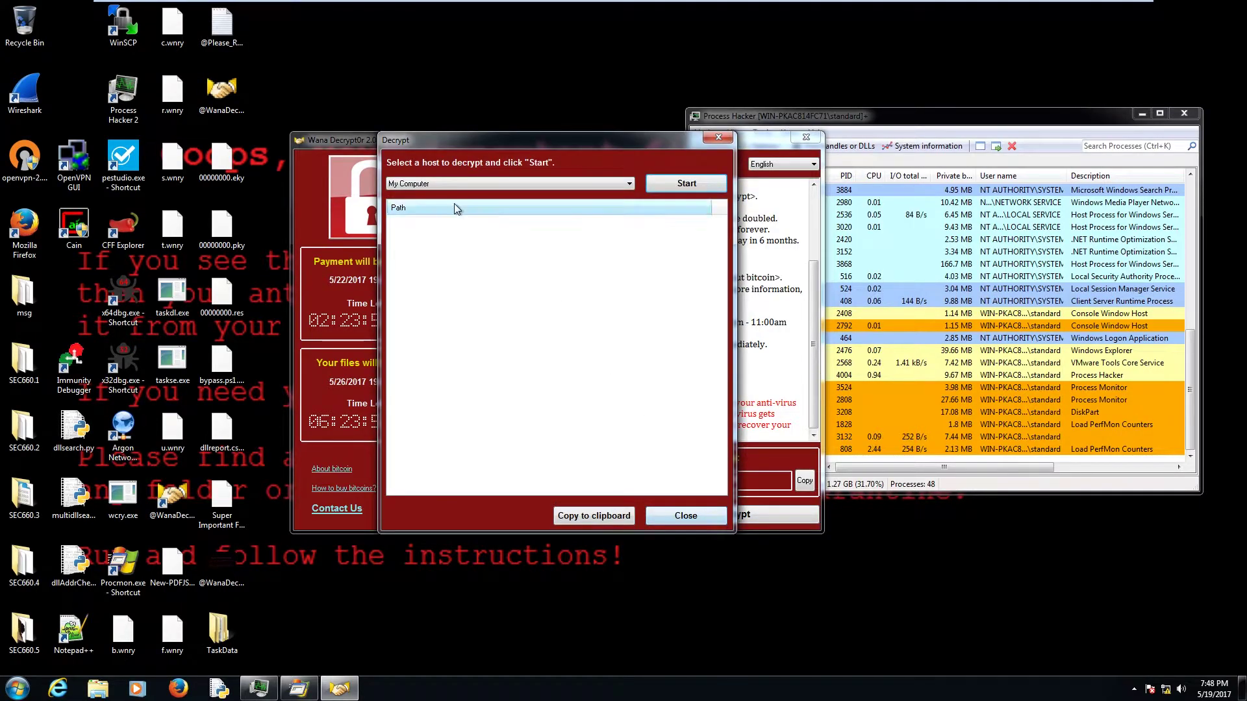
left_click(553, 184)
left_click(559, 199)
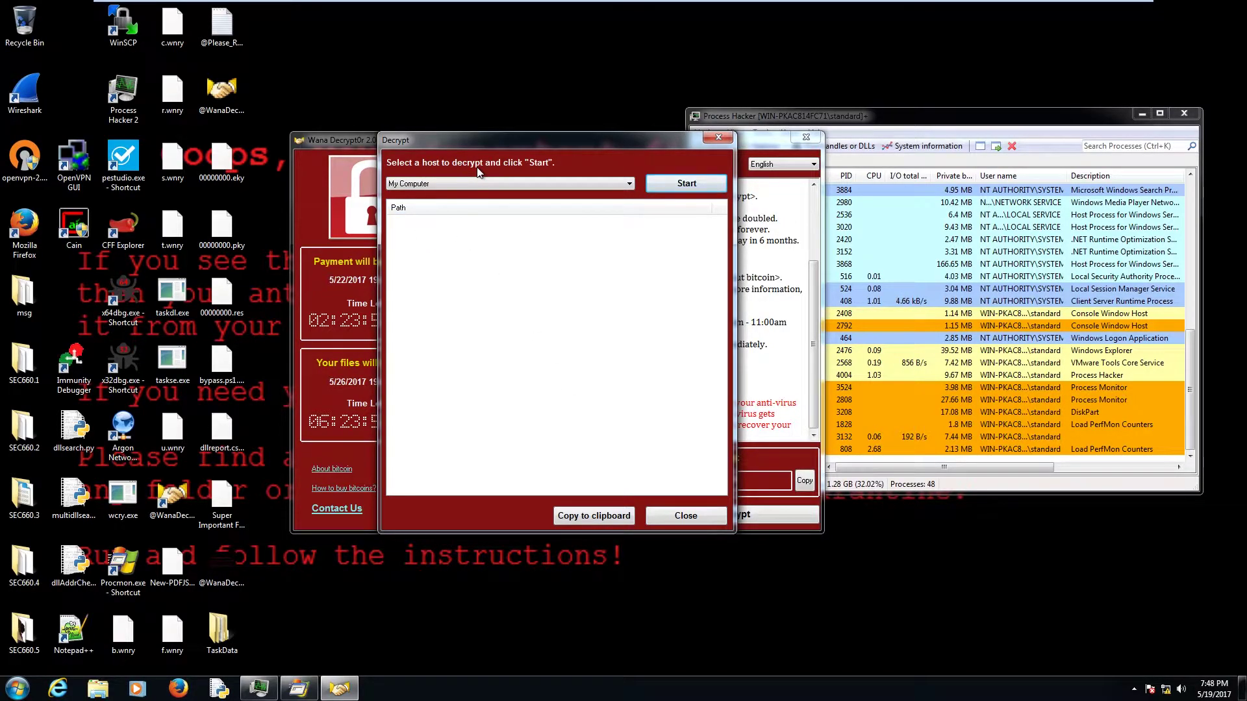
left_click(675, 185)
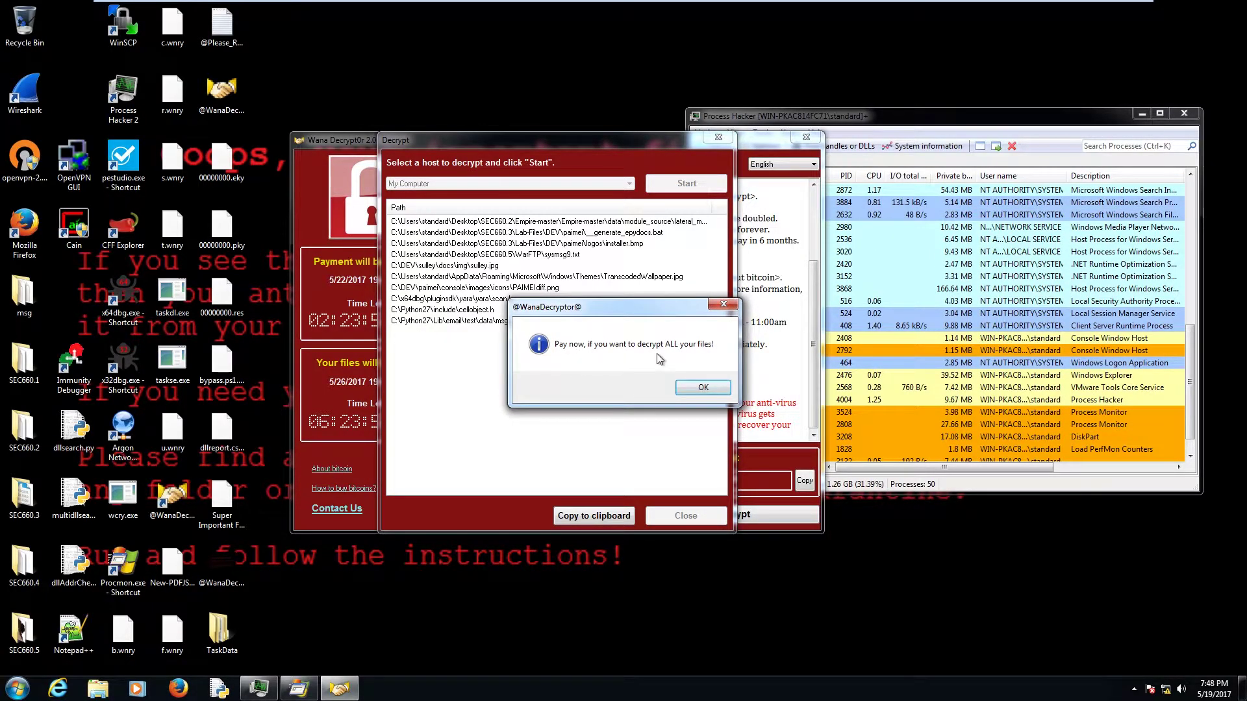
Step: Dismiss the 'Pay now' notice and widen the Path column to show full file paths
left_click(708, 389)
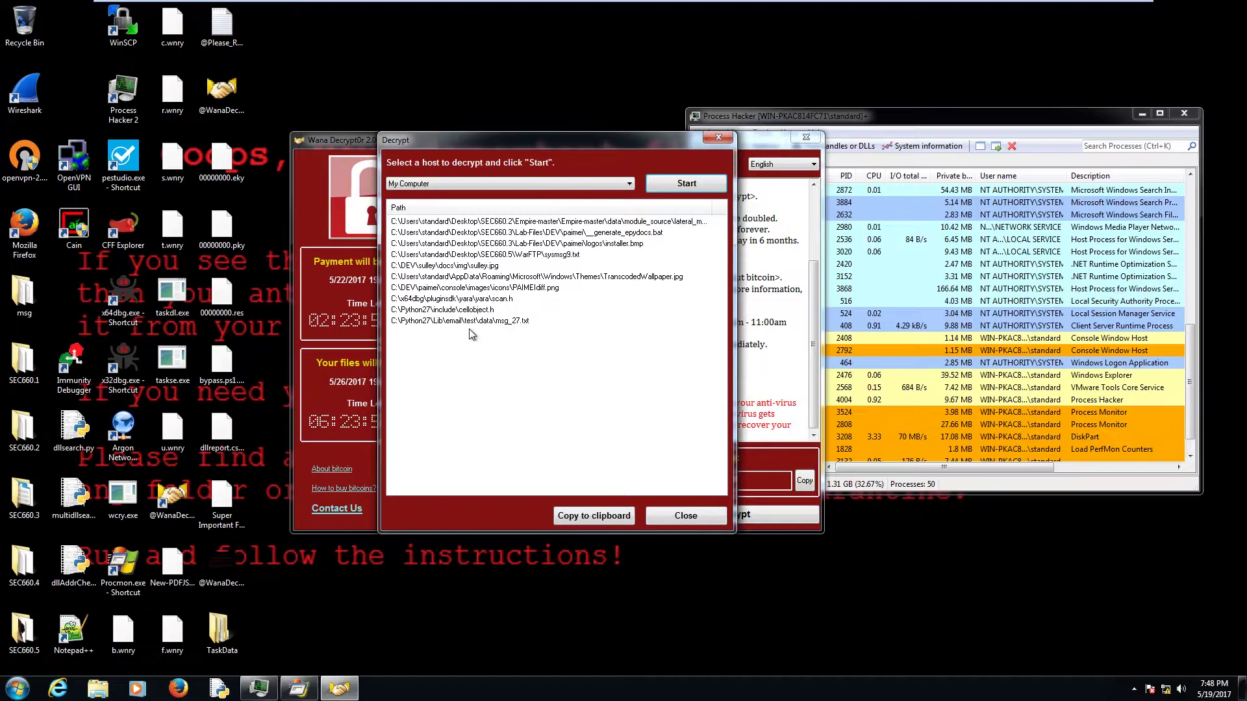
left_click(408, 223)
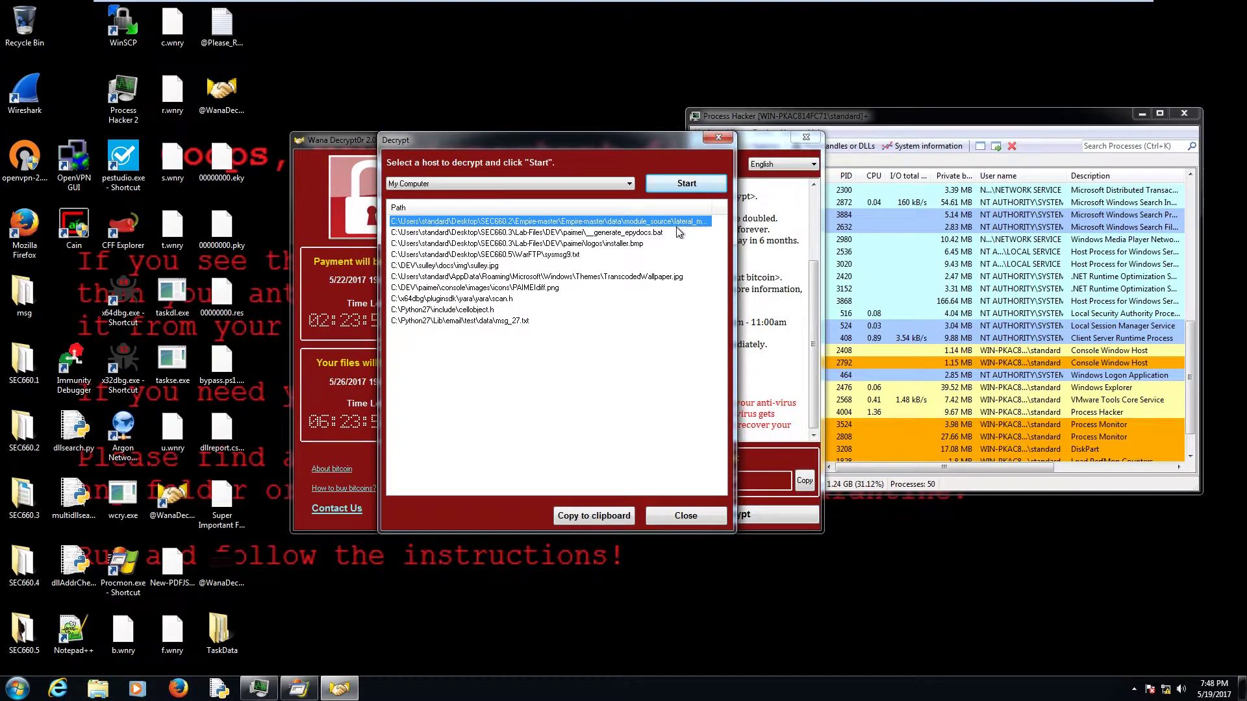
double_click(711, 208)
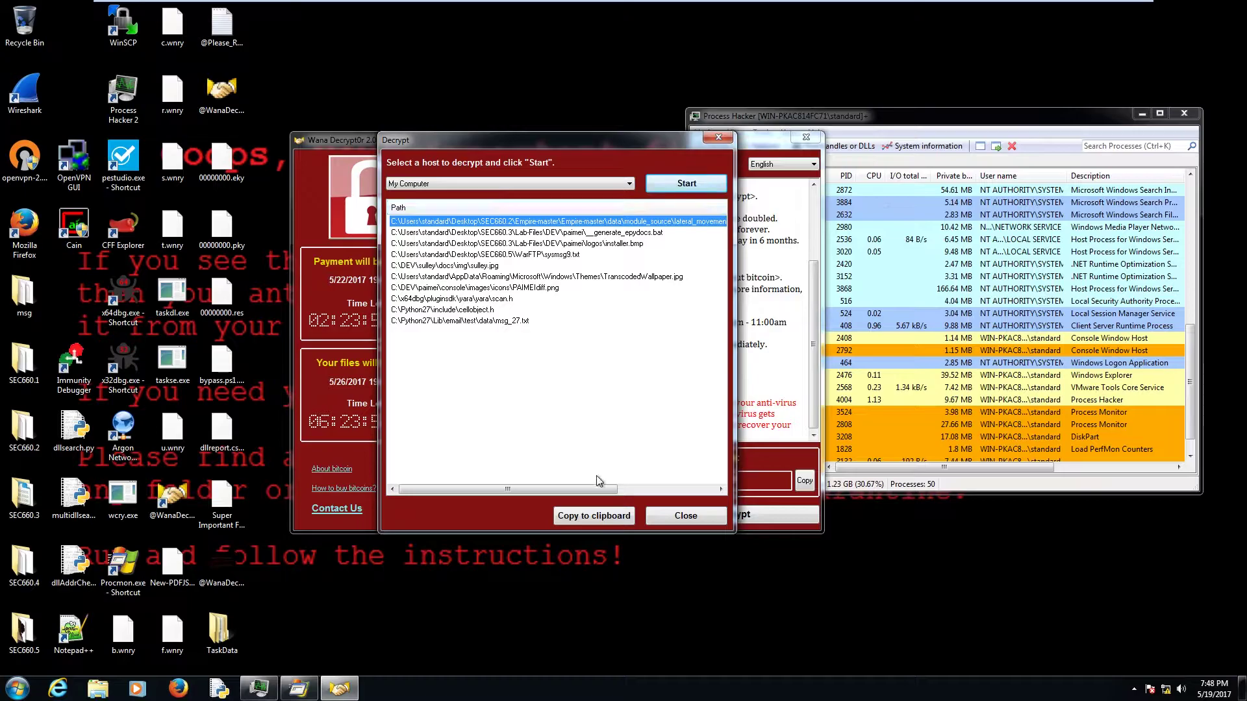
left_click(626, 490)
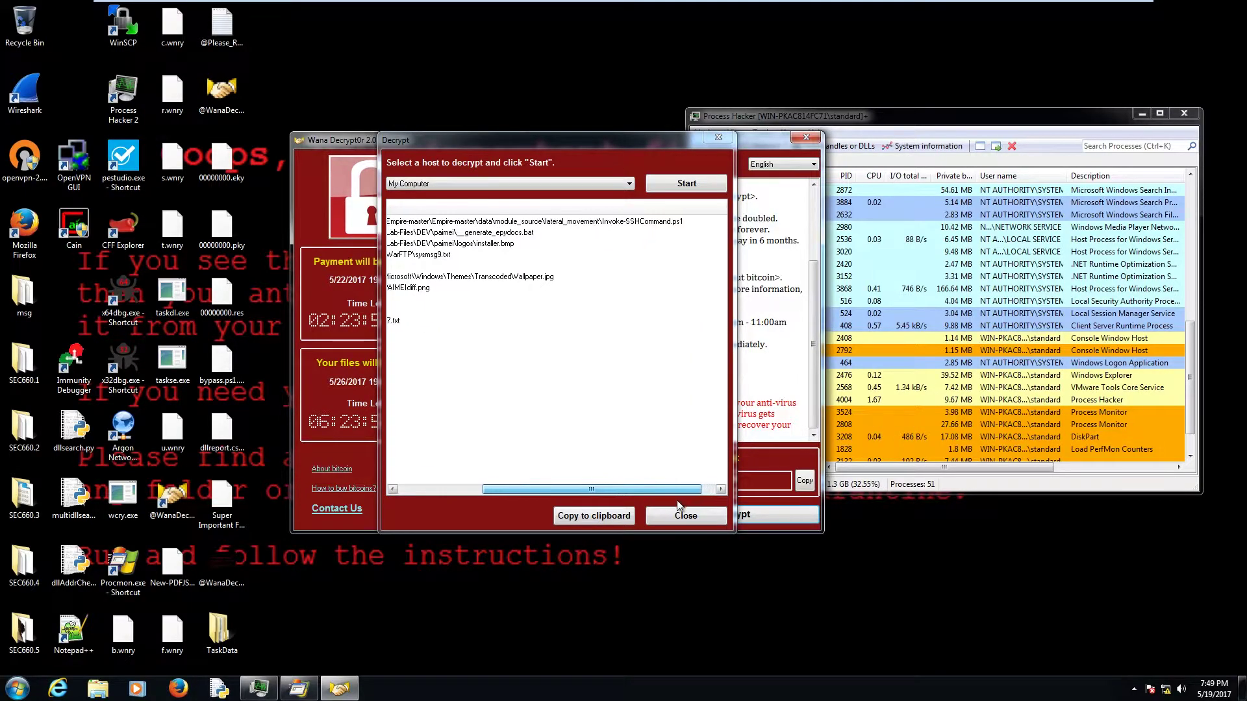
left_click_drag(677, 500, 578, 500)
Step: Step through the decrypted entries: generate_epydocs.bat, installer.bmp, sysmsg9.txt, sulley.jpg, scan.h, cellobject.h
left_click(585, 235)
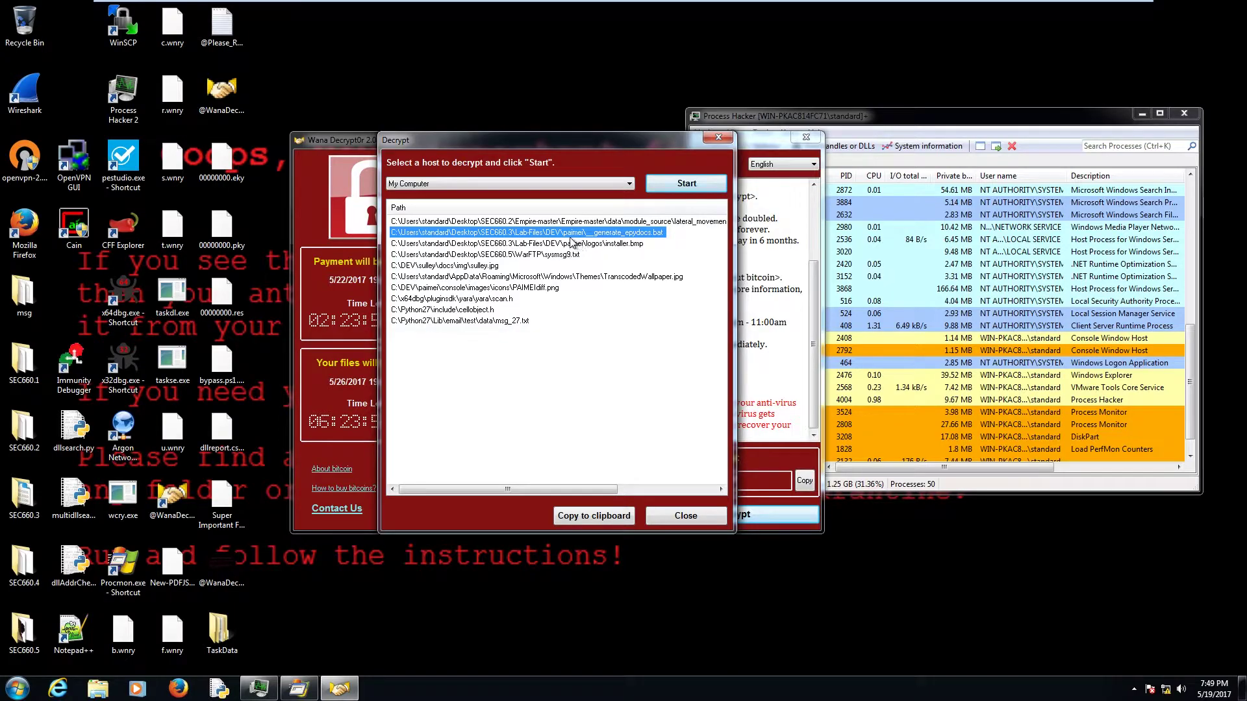
left_click(594, 244)
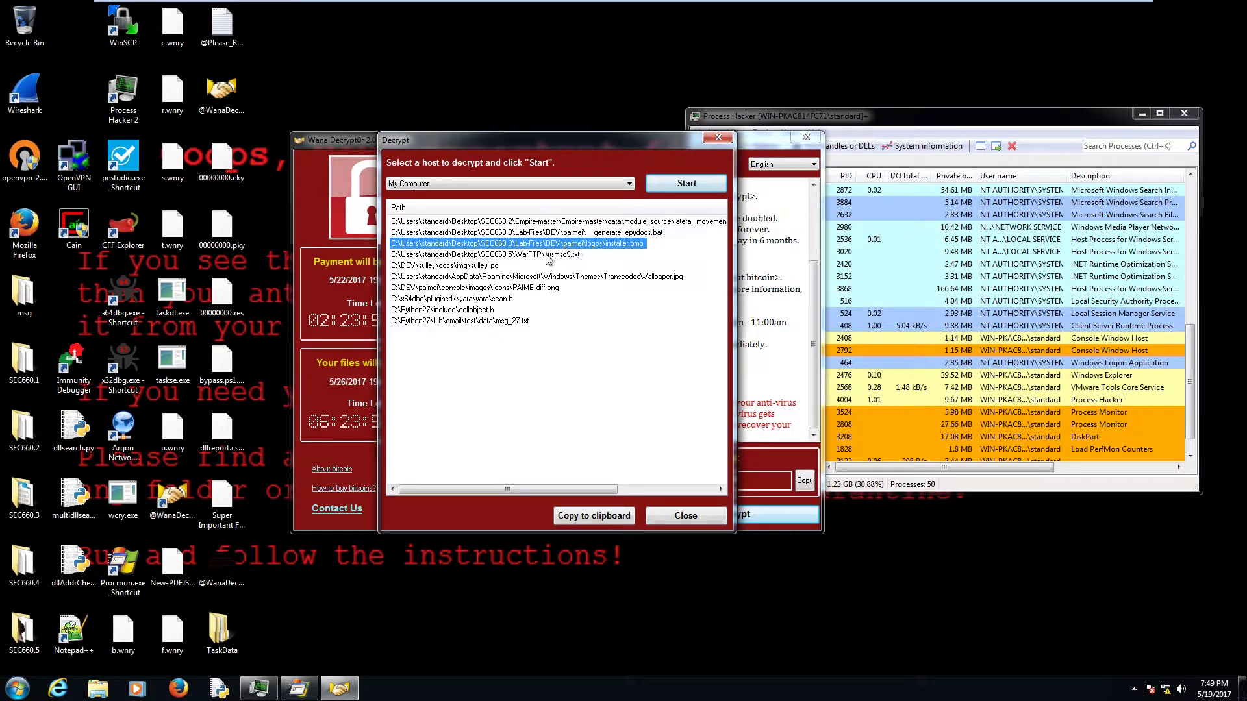
left_click(543, 255)
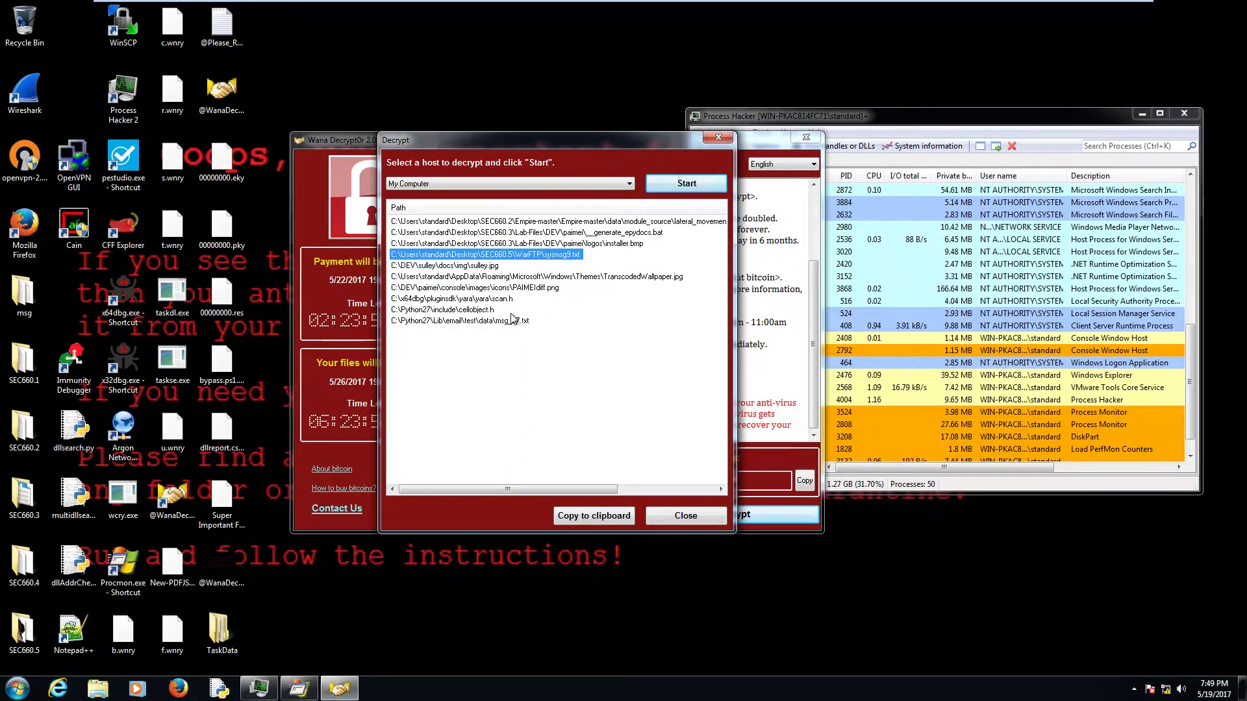
key("Down")
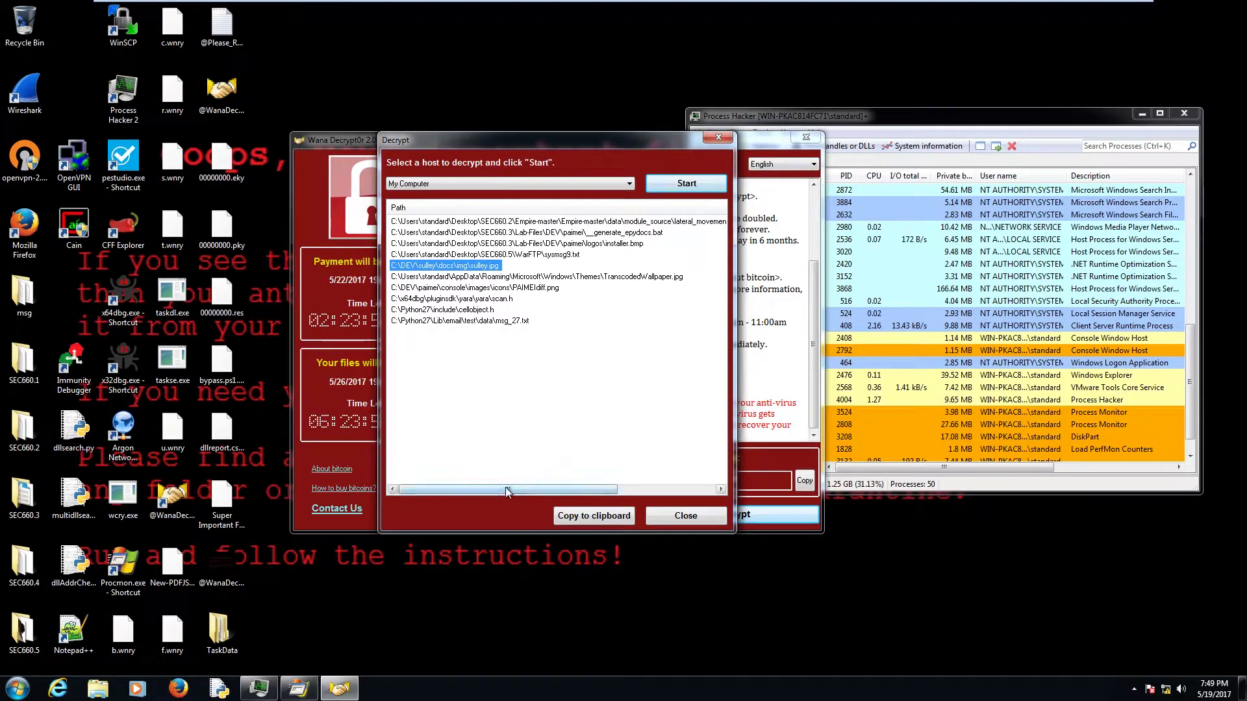
left_click(506, 300)
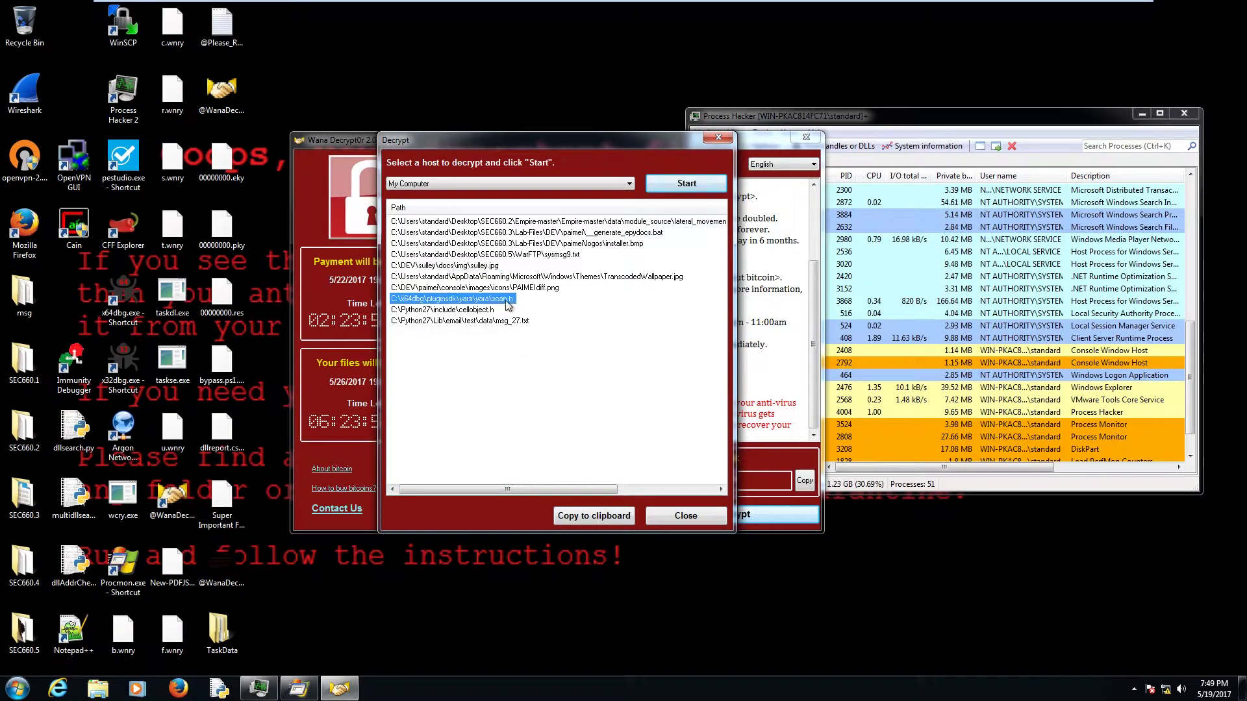
left_click(471, 311)
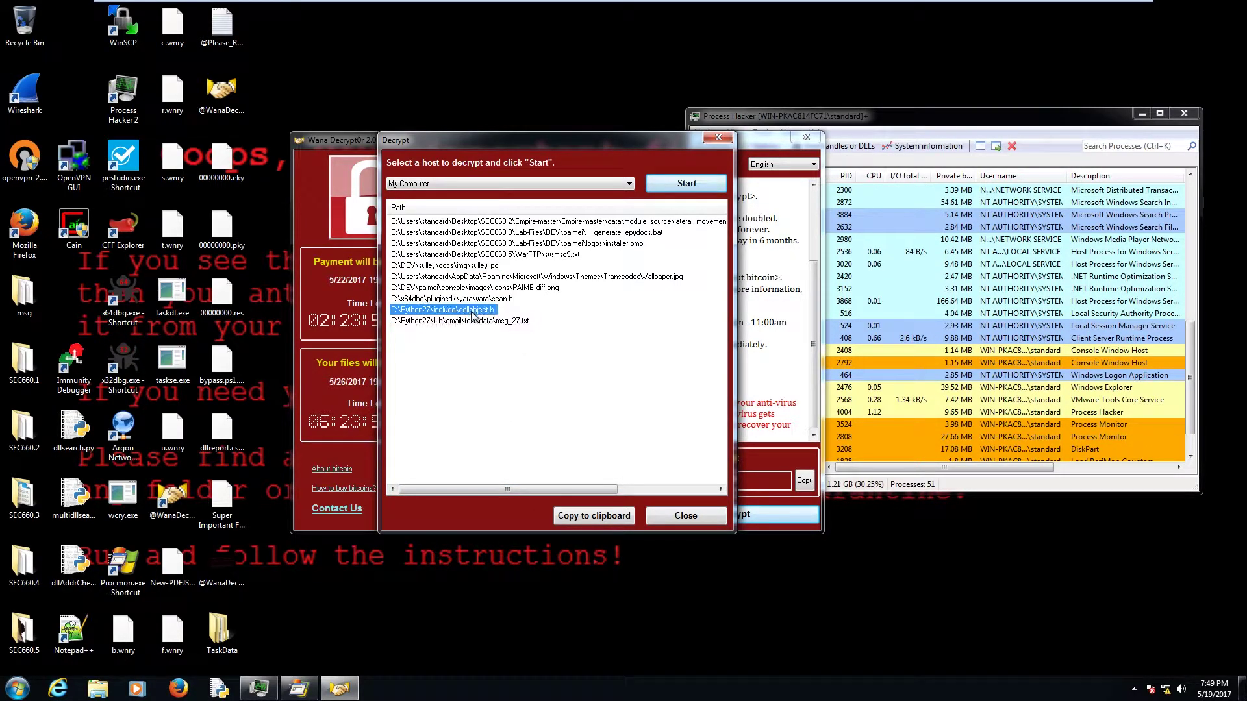
left_click(479, 300)
left_click(471, 311)
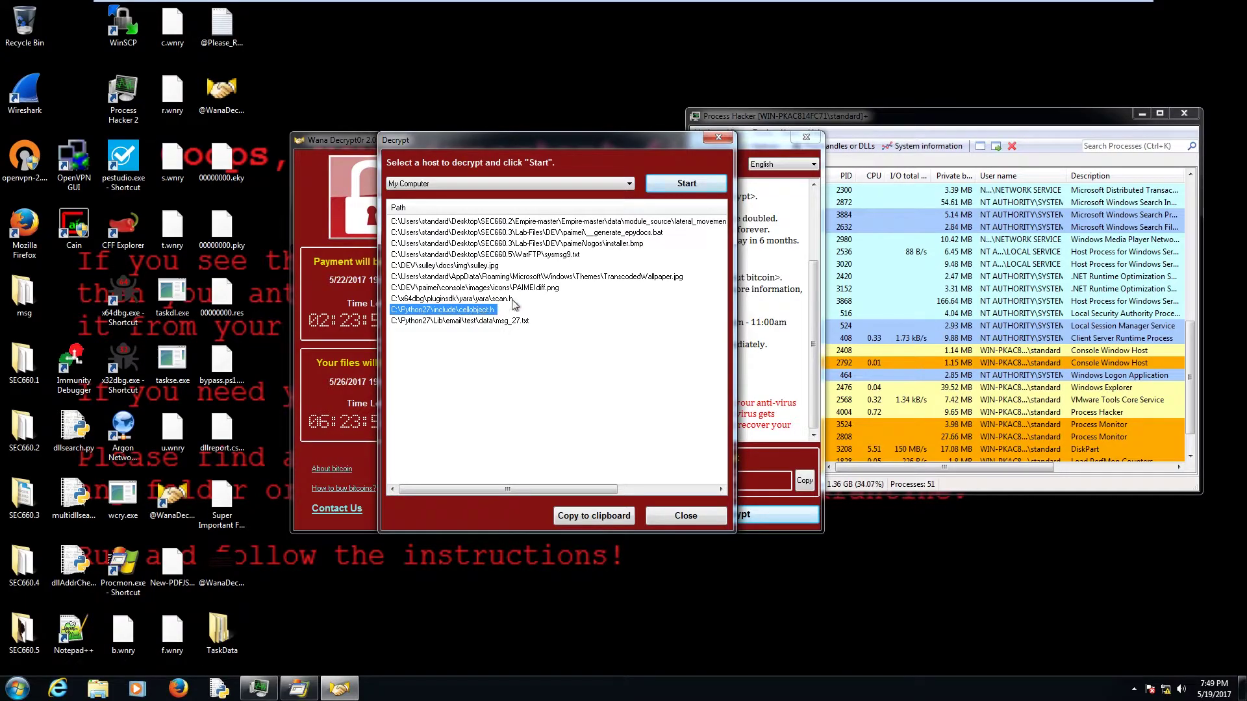
left_click(504, 299)
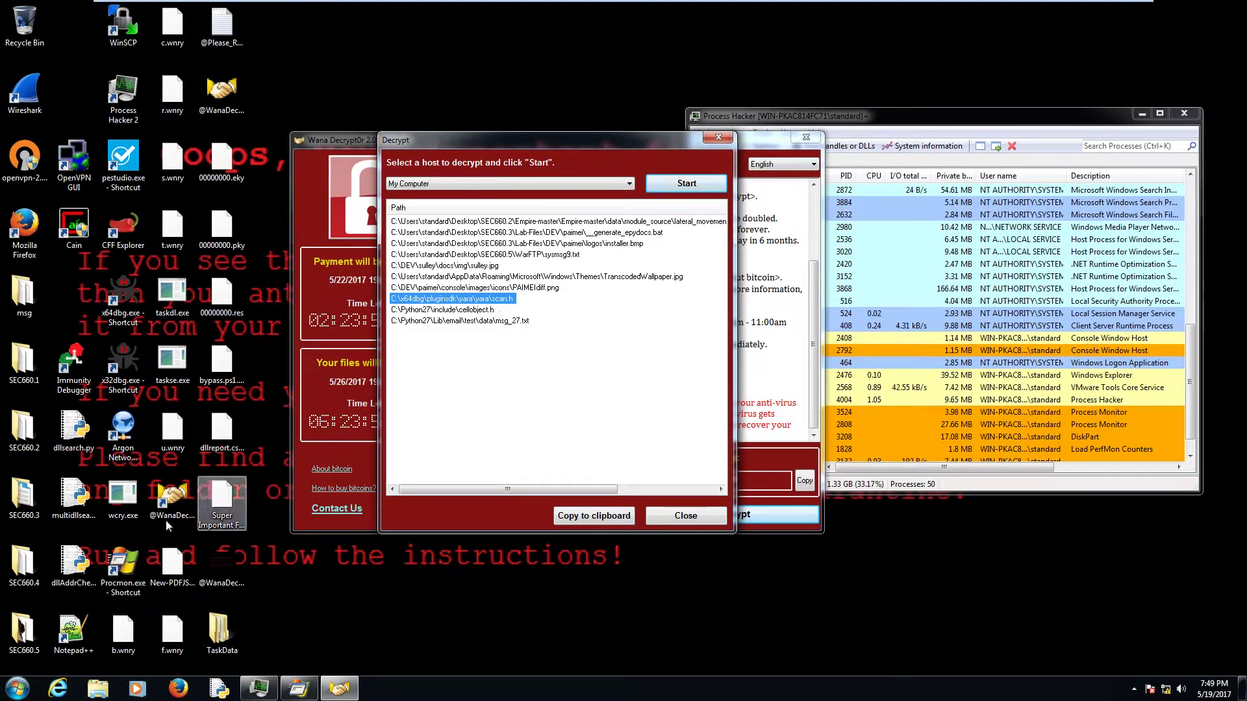
left_click(75, 567)
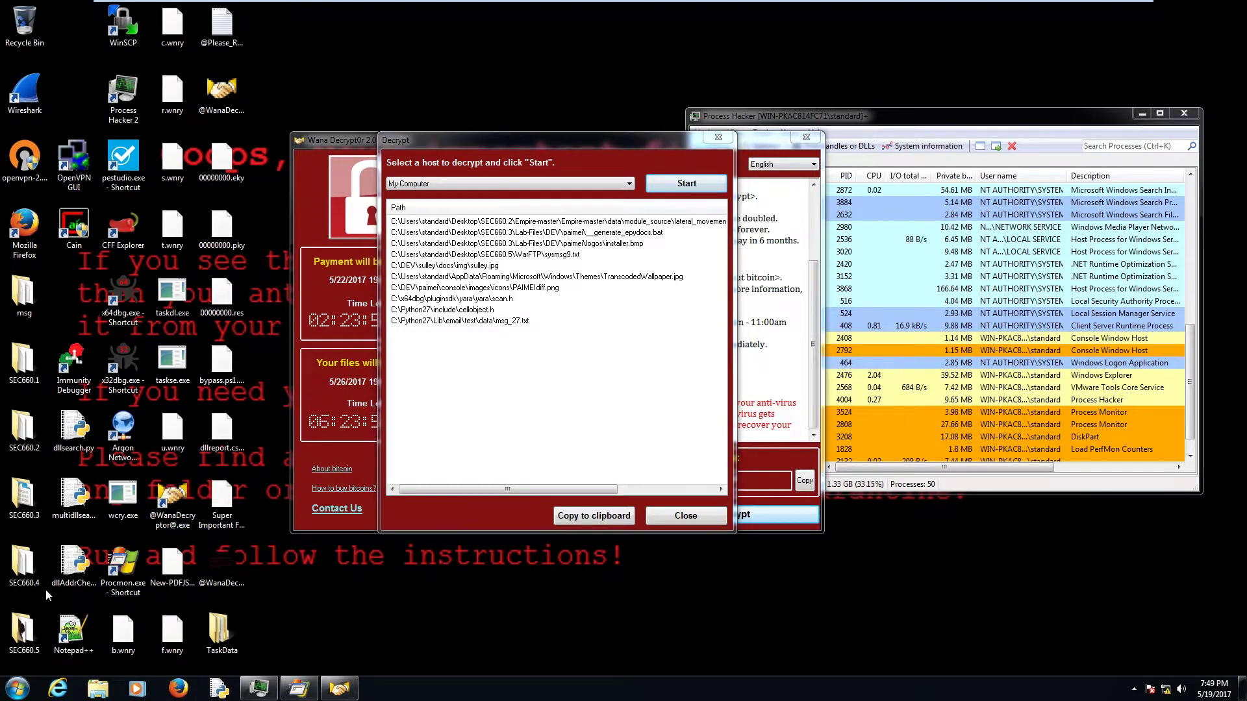
Step: Open dllAddrCheck.py in Notepad++ from the desktop and close the demo decryption file list
right_click(78, 568)
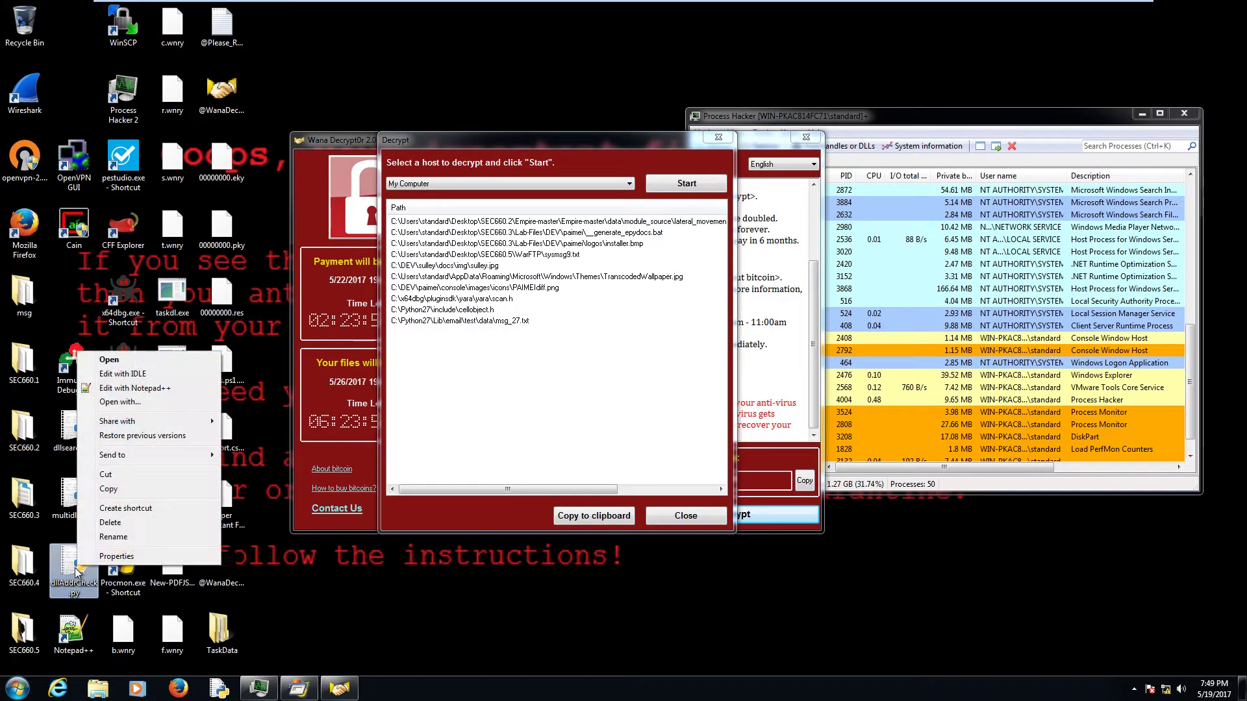
left_click(124, 388)
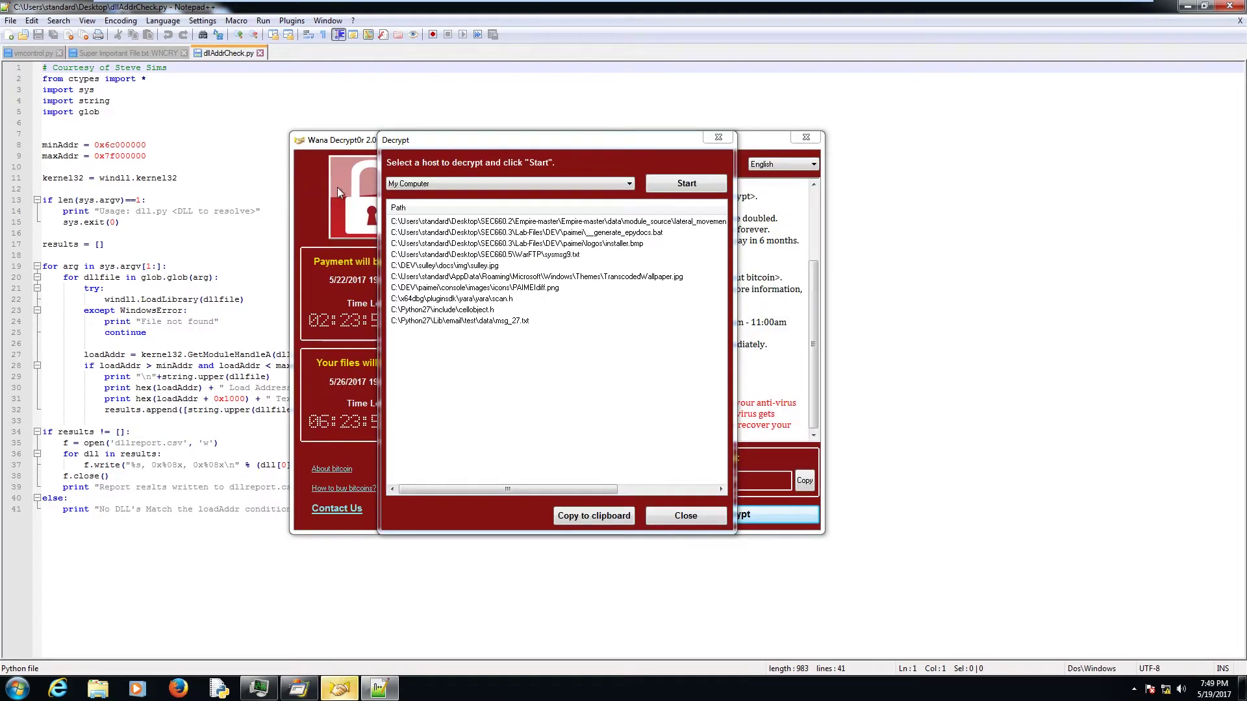
left_click(719, 138)
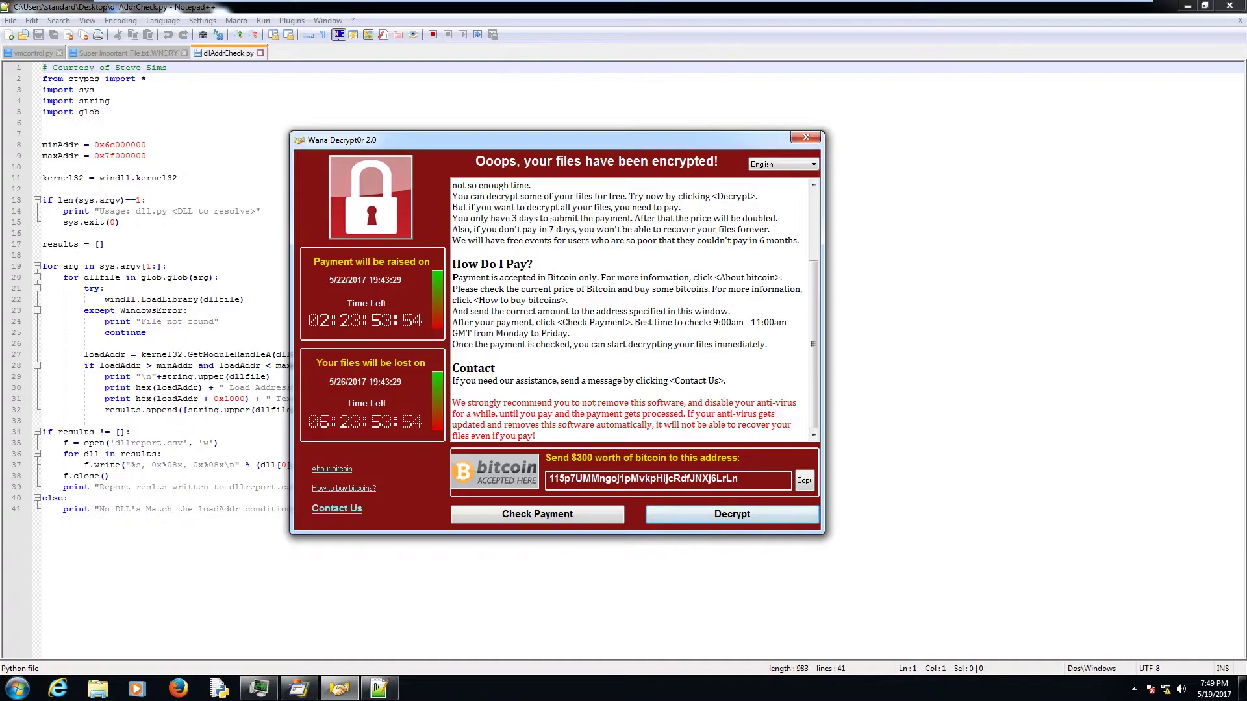
Step: Close the ransom window and dllAddrCheck.py to view the garbled Super Important File.txt.WNCRY, then exit Notepad++
left_click(808, 142)
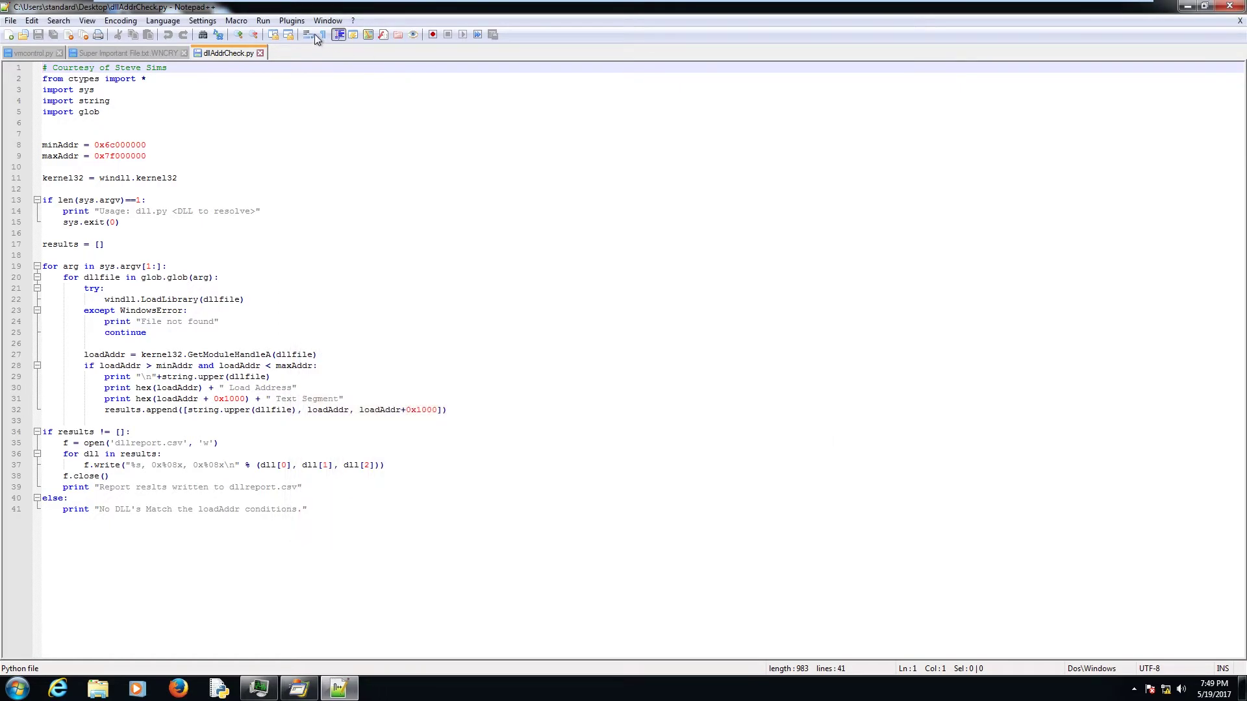
left_click(260, 53)
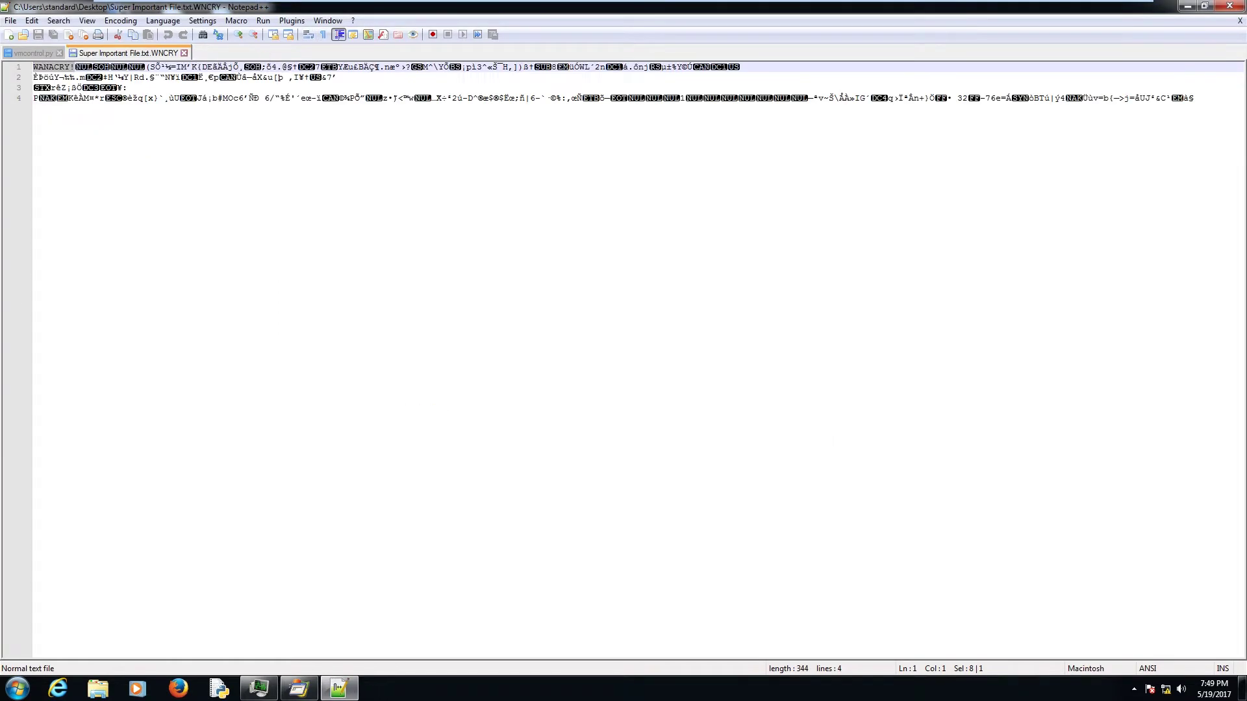
left_click(1238, 8)
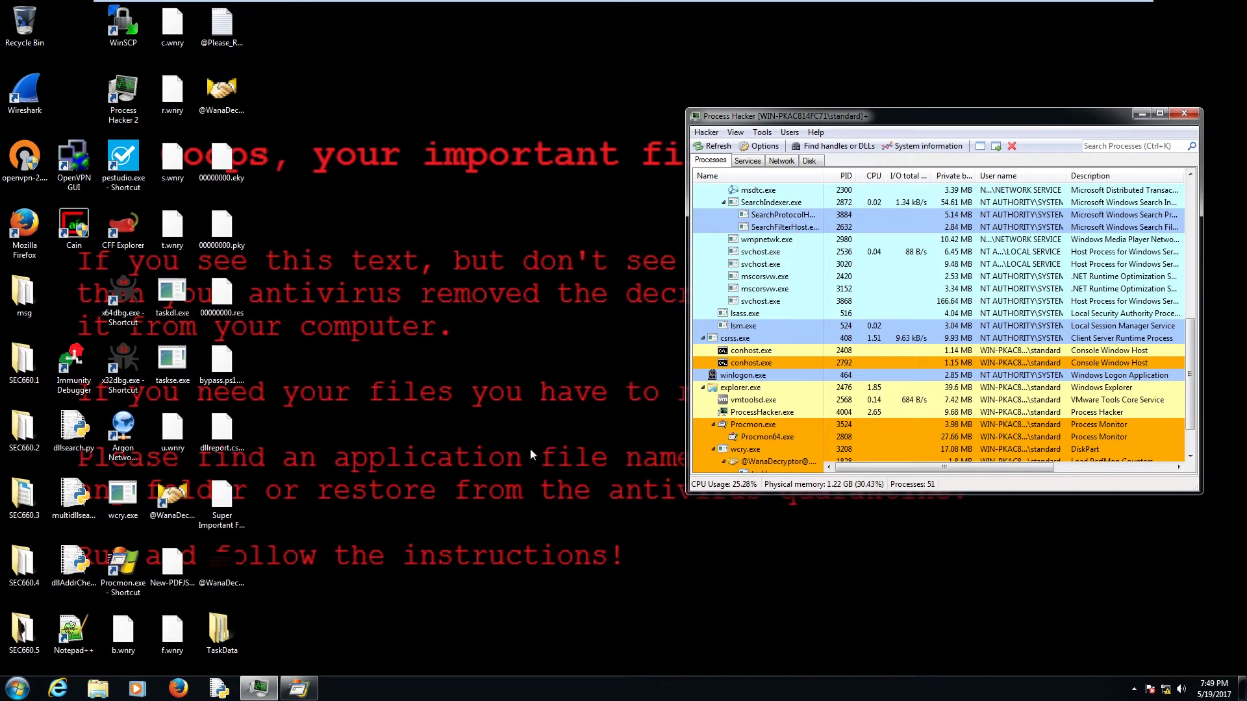